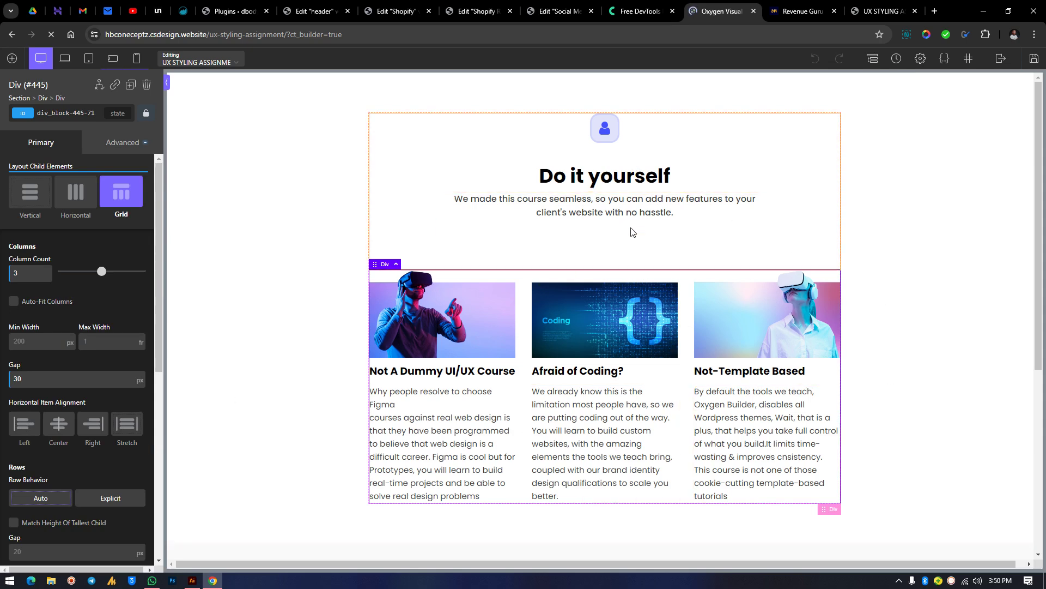
Examine how the header div, the three-column grid, its cards and their text blocks are nested in the section
left_click(401, 244)
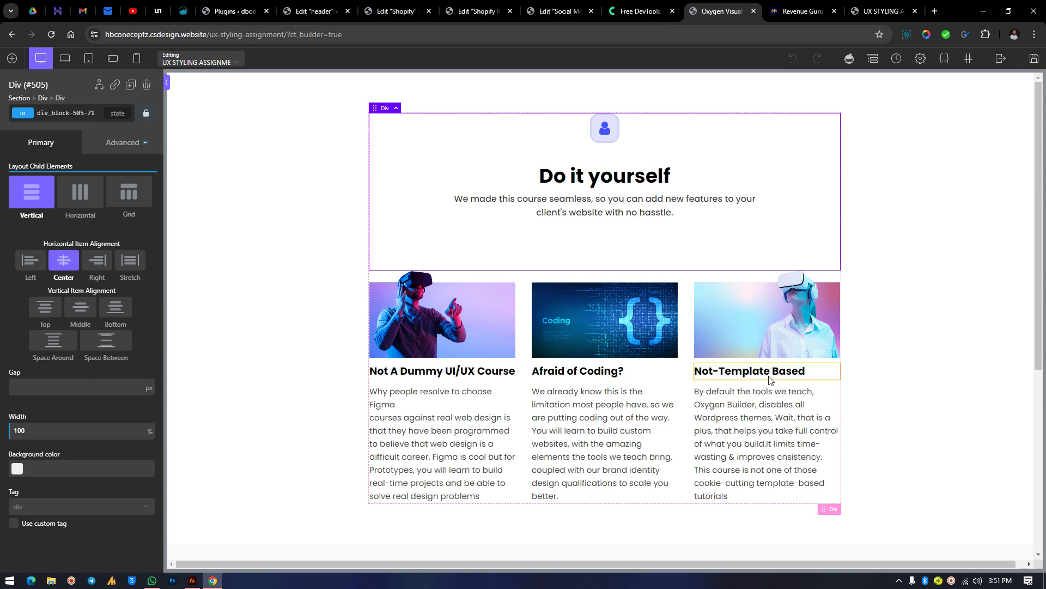
left_click(586, 433)
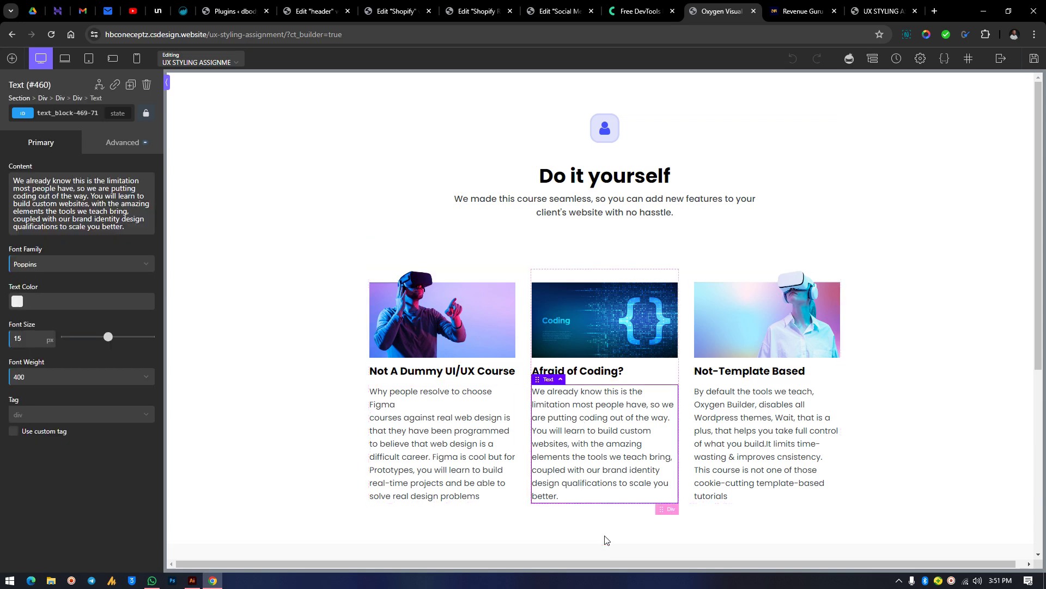
left_click(508, 500)
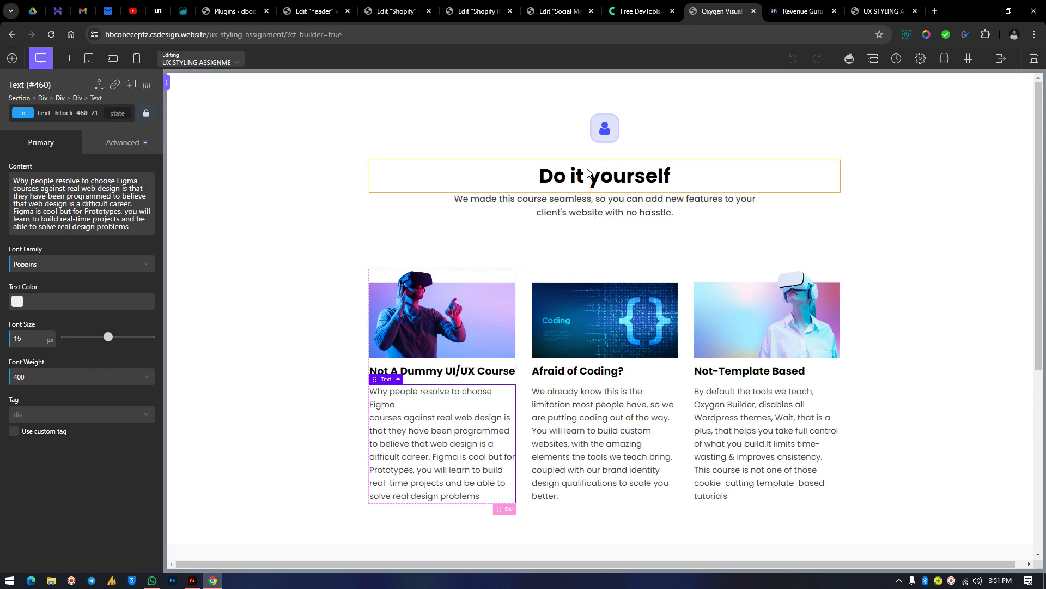
left_click(437, 236)
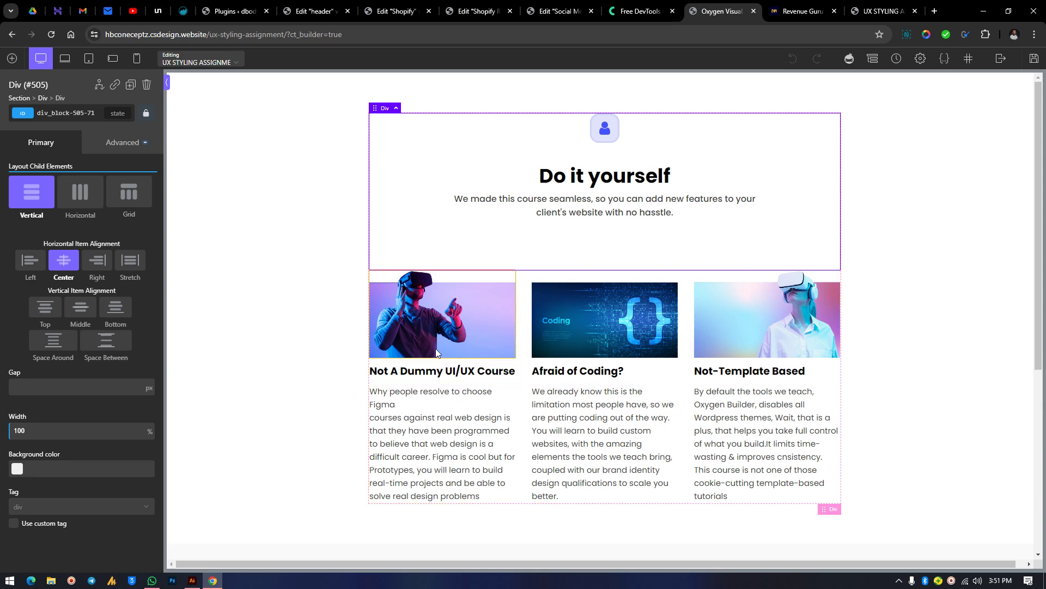
left_click(525, 323)
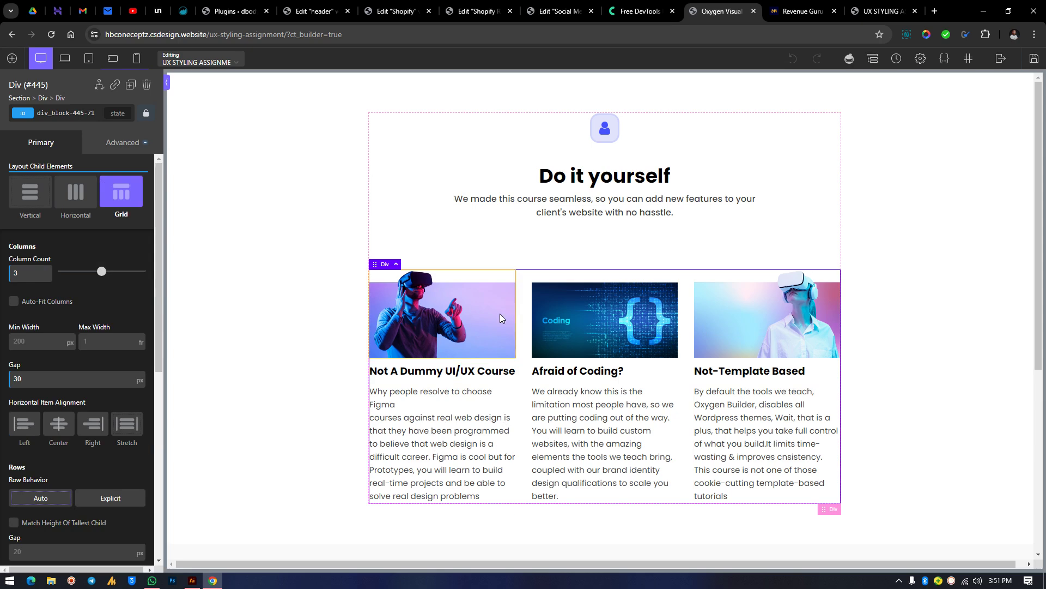
left_click(503, 365)
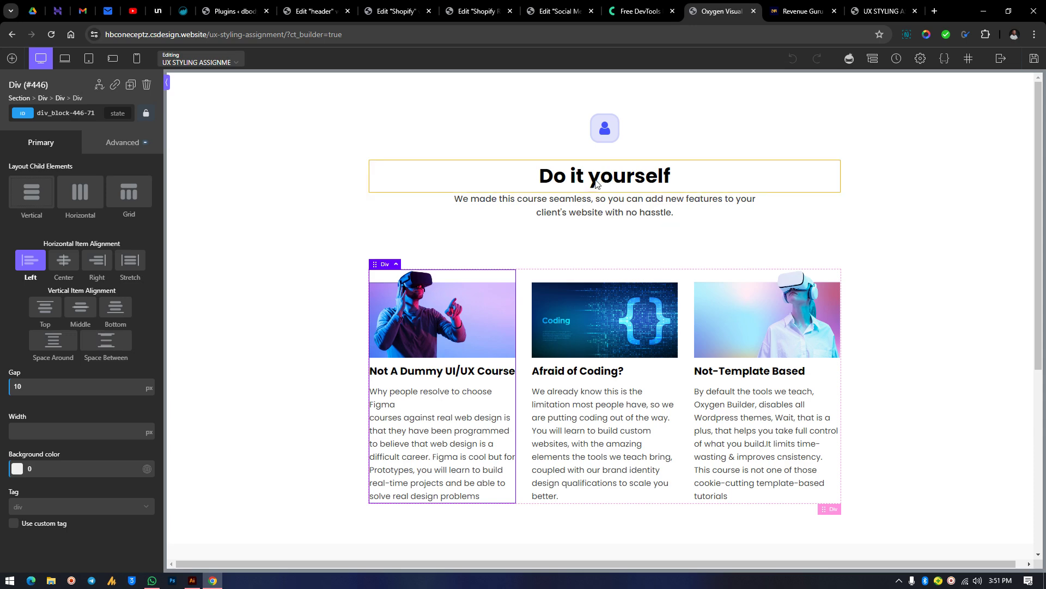
Move the "Do it yourself" header div out of its wrapper directly into the section, and set the section's gap to 22 px
left_click(433, 234)
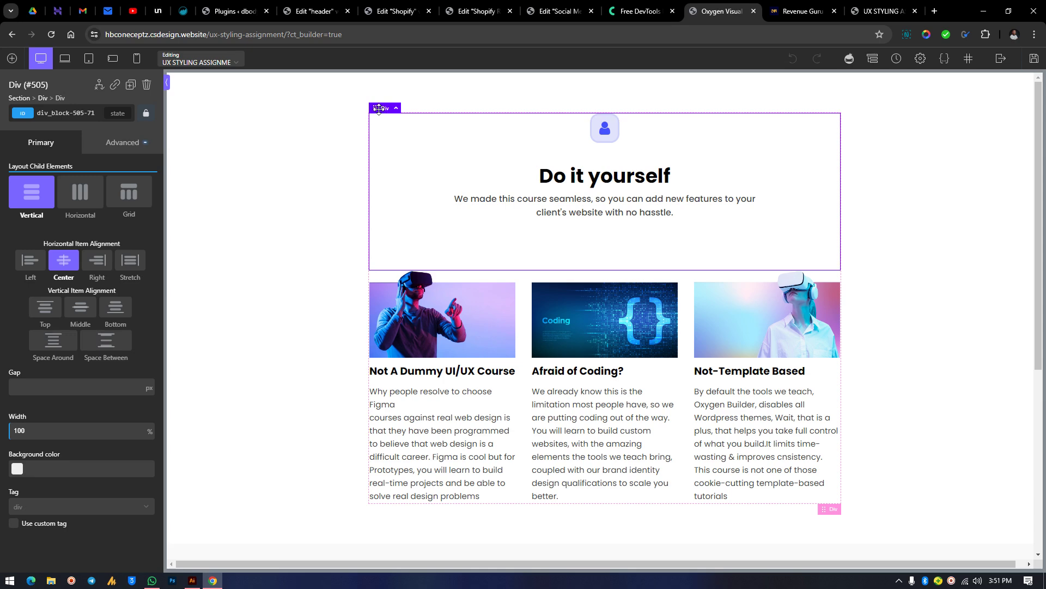
left_click_drag(379, 108, 406, 105)
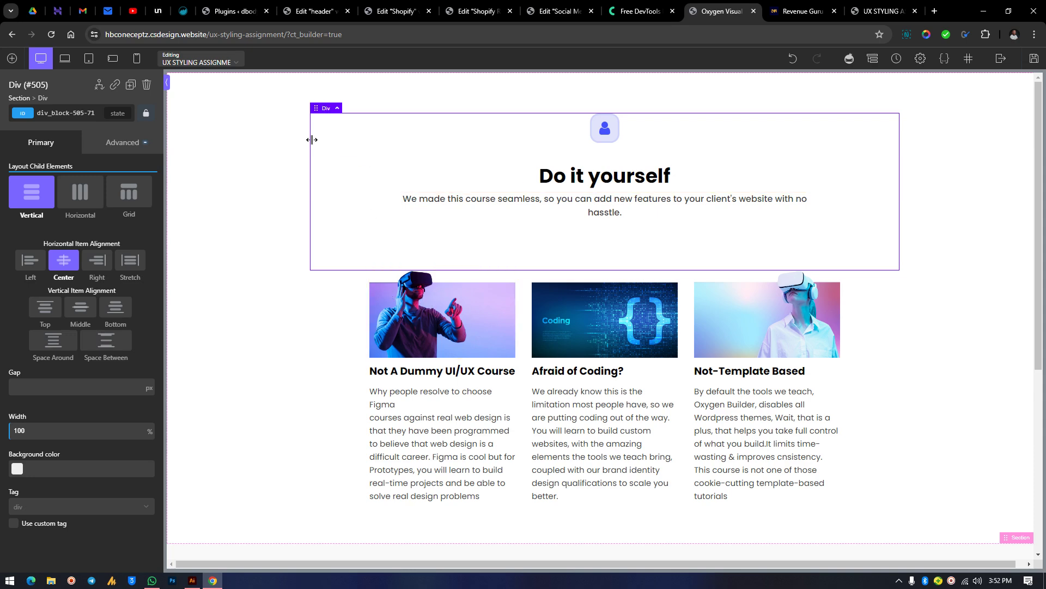
left_click(324, 292)
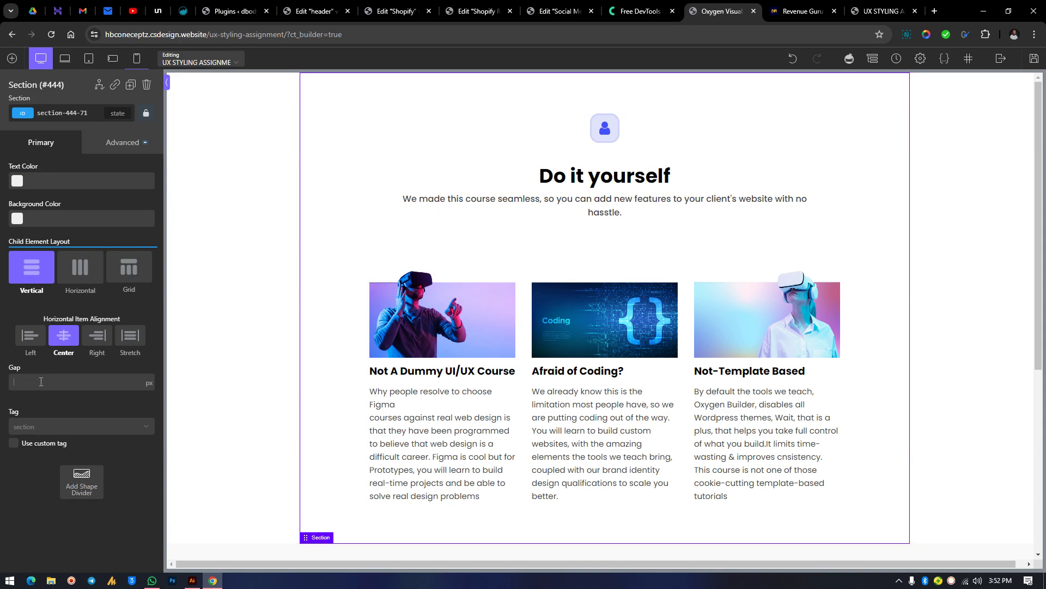
type("22")
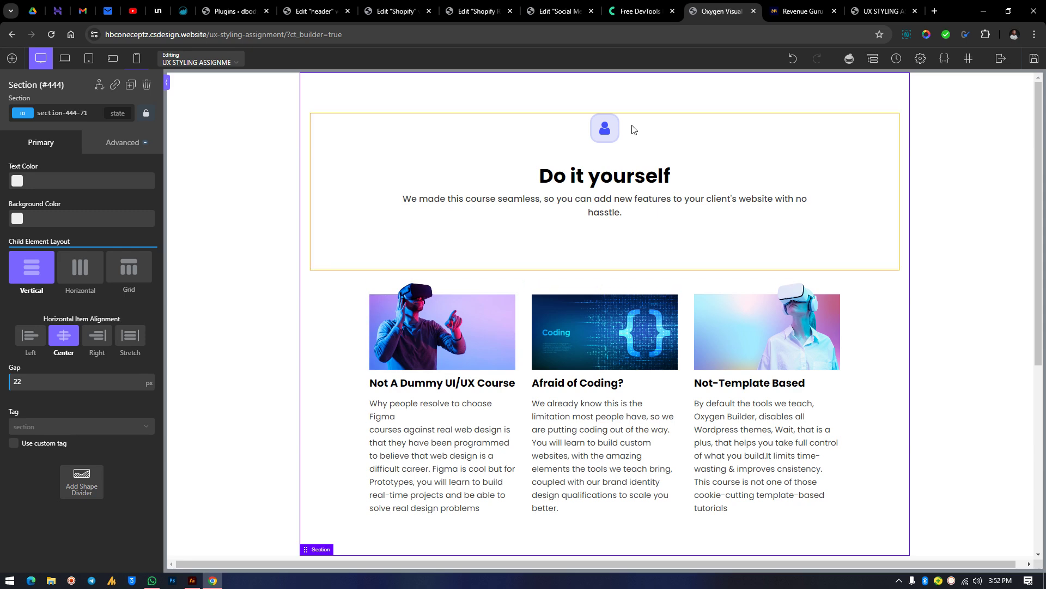
Move the icon box, heading and intro text out of the header div into the section in that order, and delete the emptied header div
left_click(611, 127)
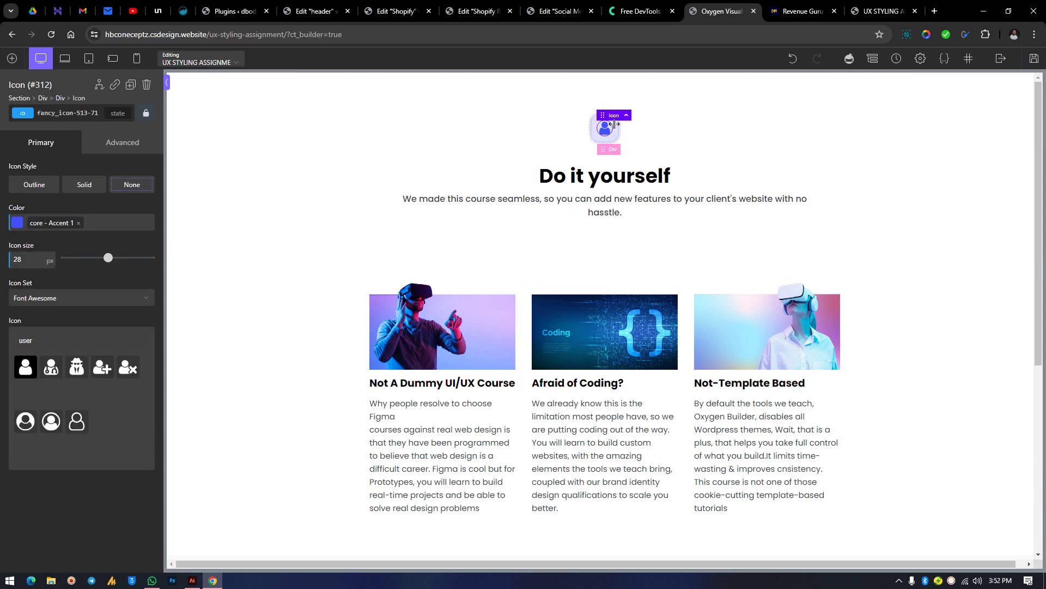
left_click(637, 133)
left_click(615, 131)
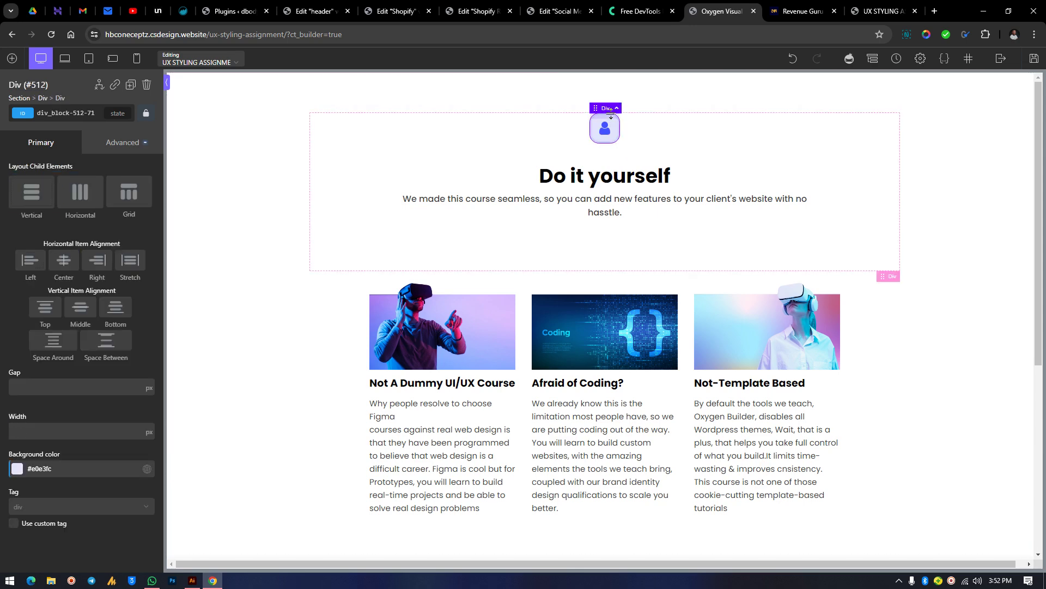
left_click_drag(597, 109, 594, 273)
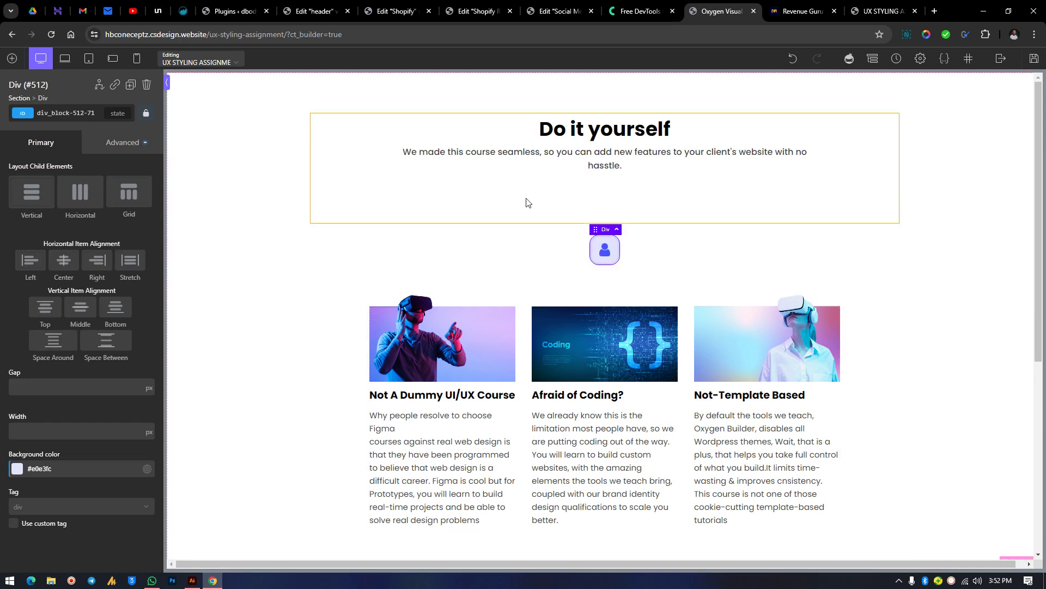
left_click(532, 269)
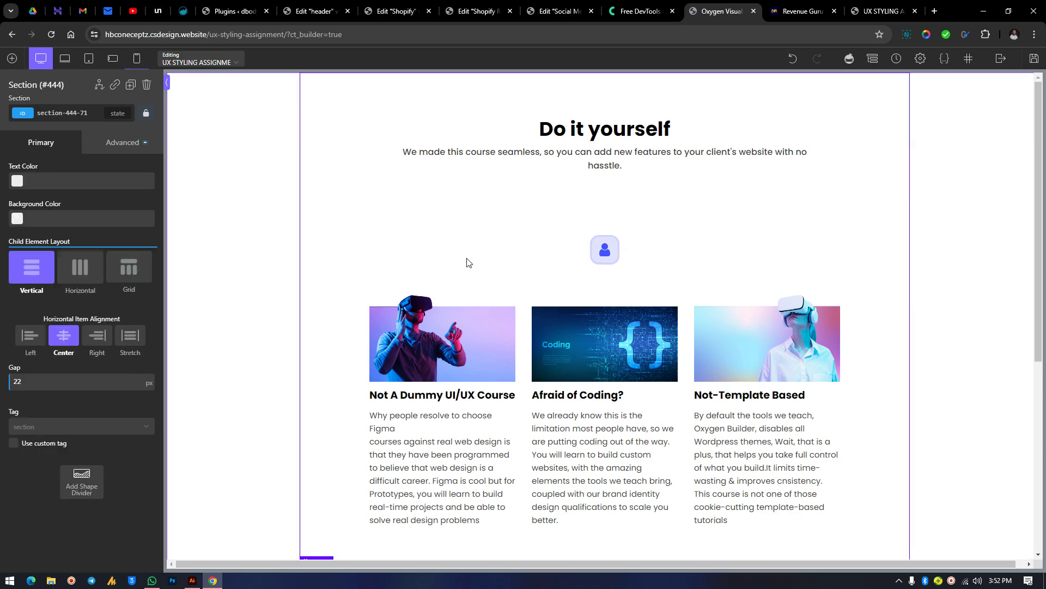
left_click_drag(581, 153, 587, 262)
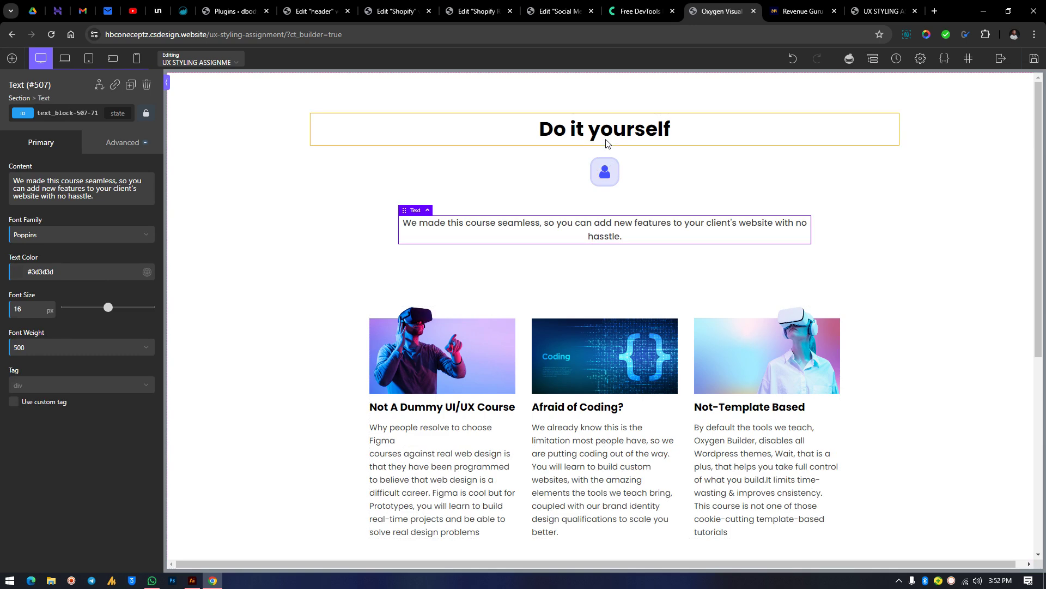
left_click_drag(602, 170, 645, 251)
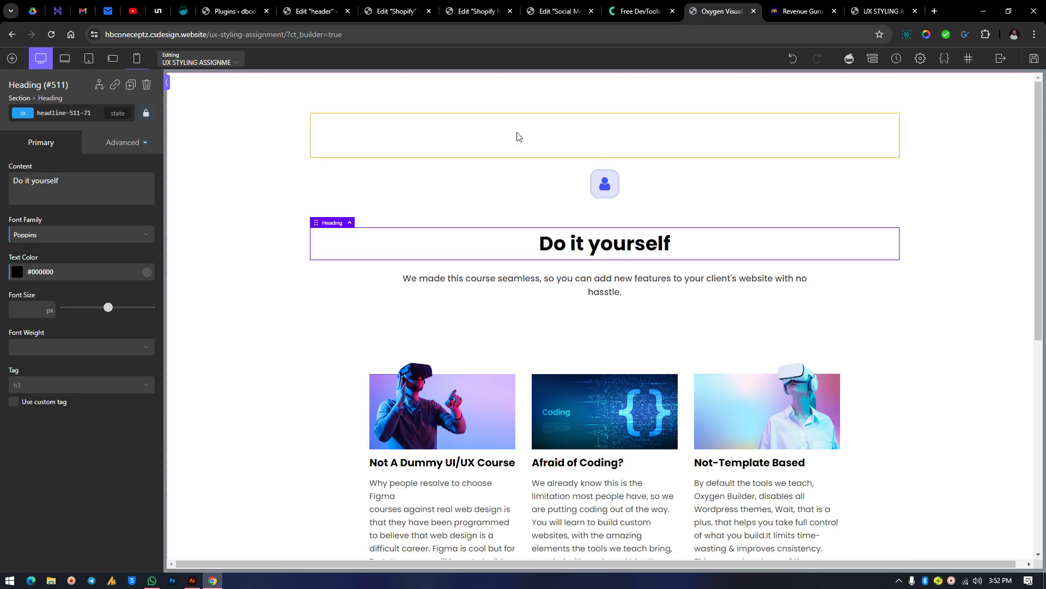
left_click(480, 143)
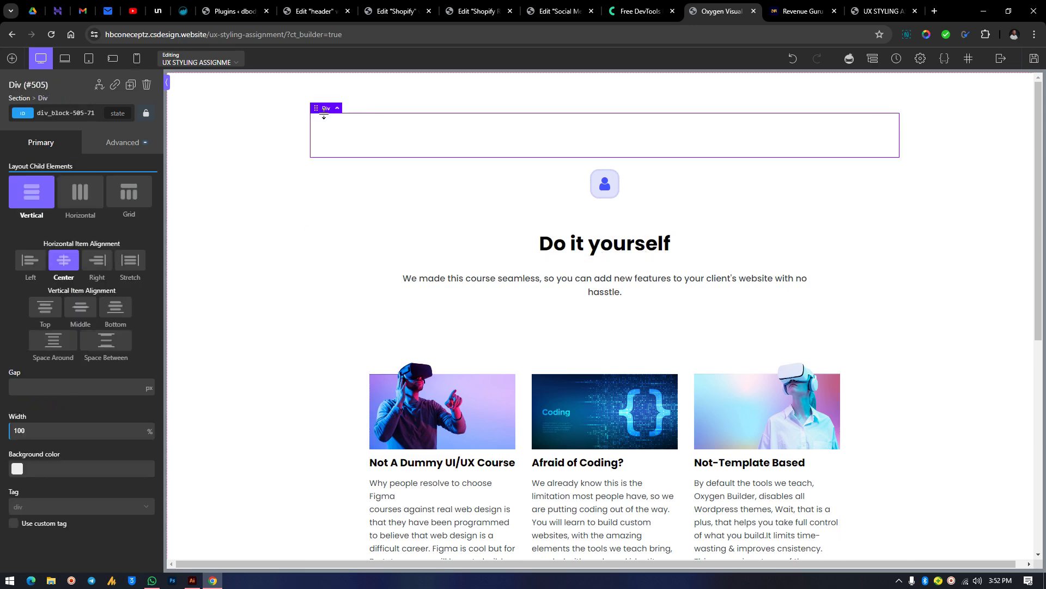
key("Delete")
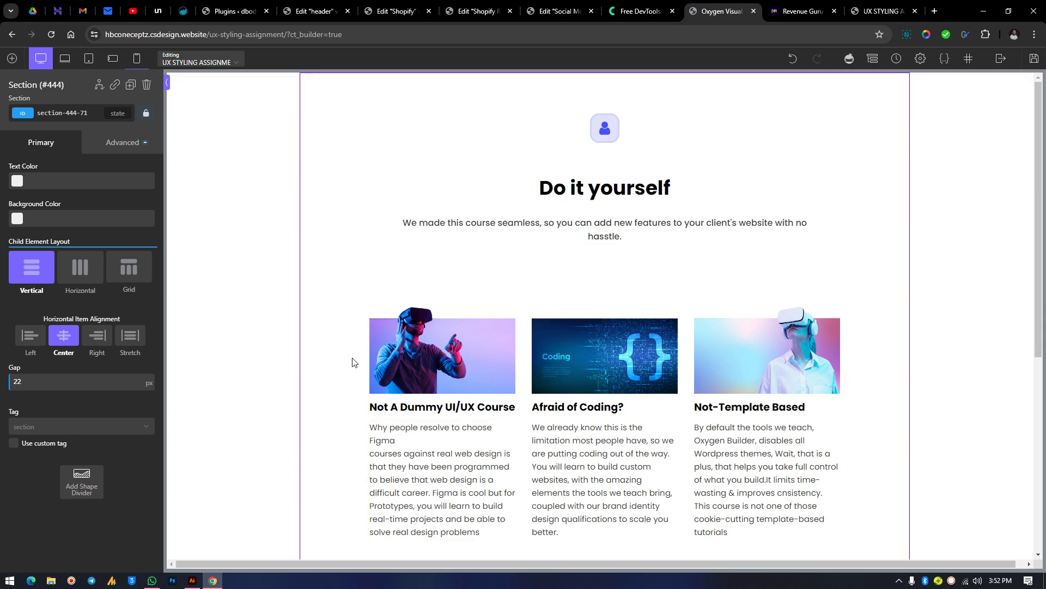
Move the three-column card grid out of its 80% wide wrapper into the section, keeping the intro text between the heading and the grid
left_click(527, 368)
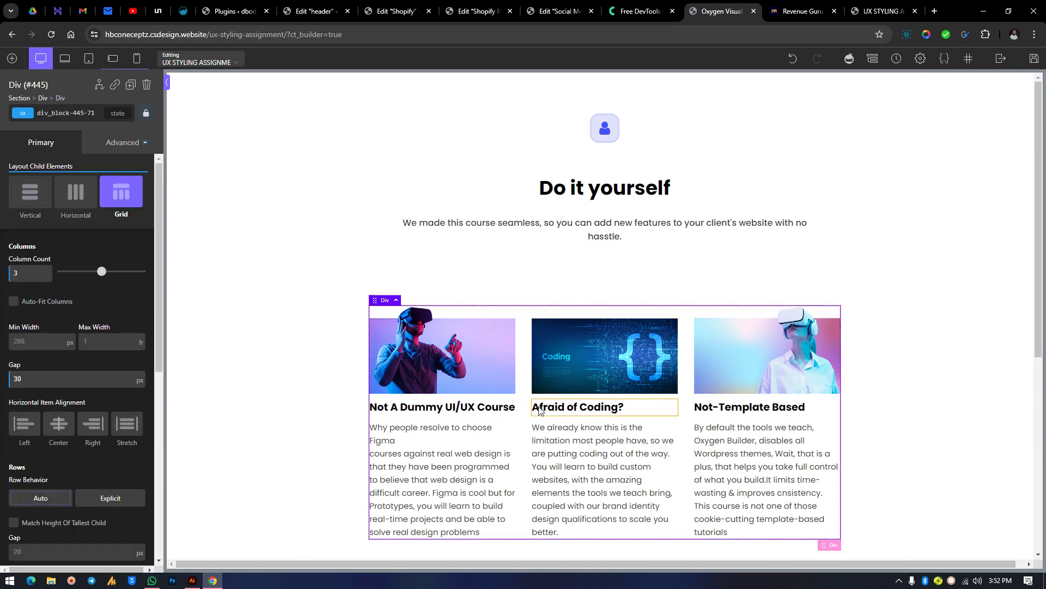
scroll(940, 270, "down", 3)
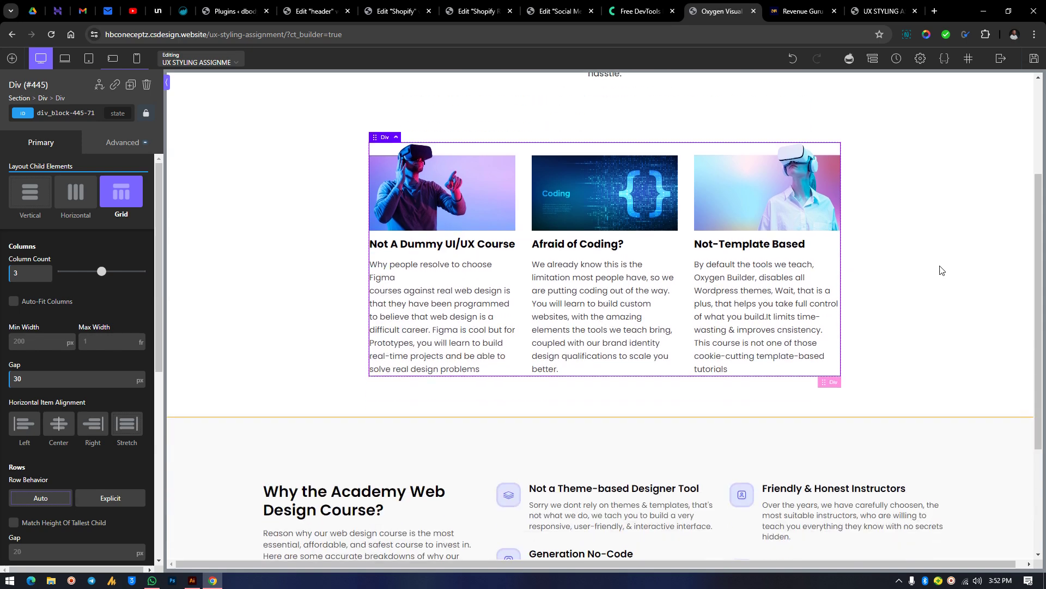
scroll(951, 263, "up", 1)
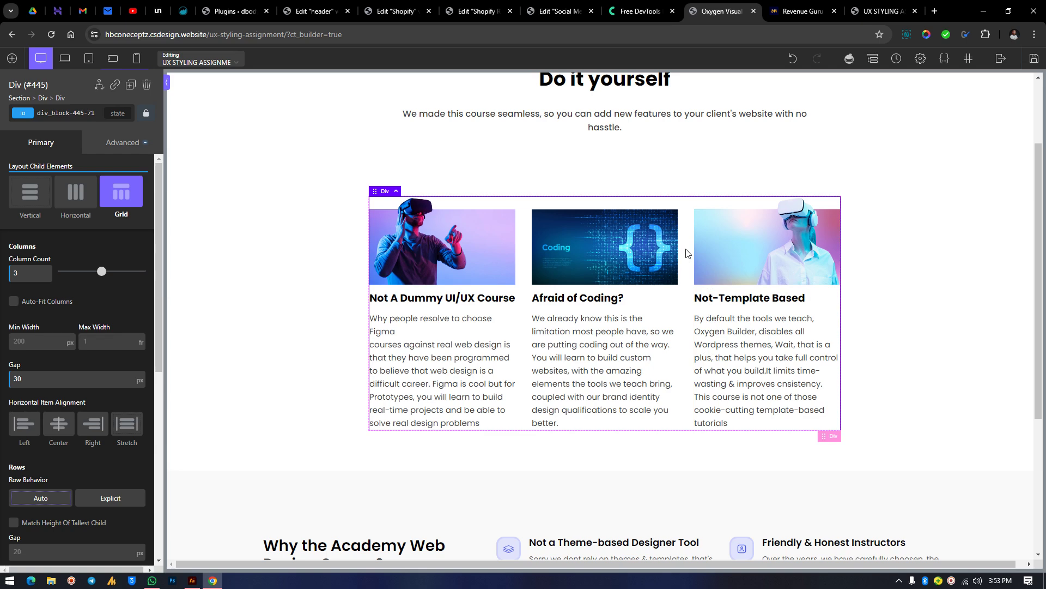
left_click(833, 436)
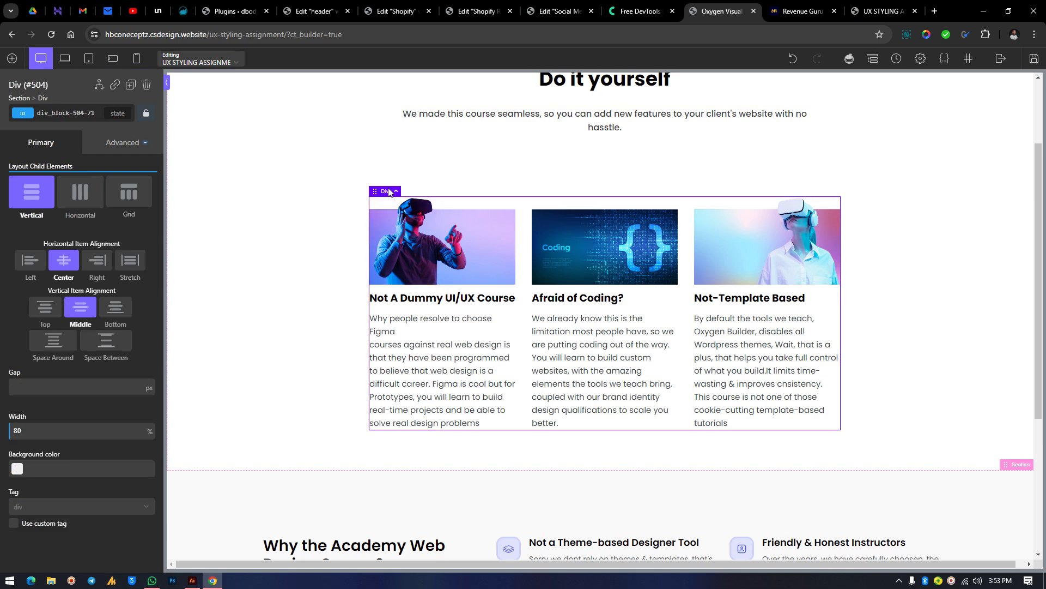
left_click(684, 330)
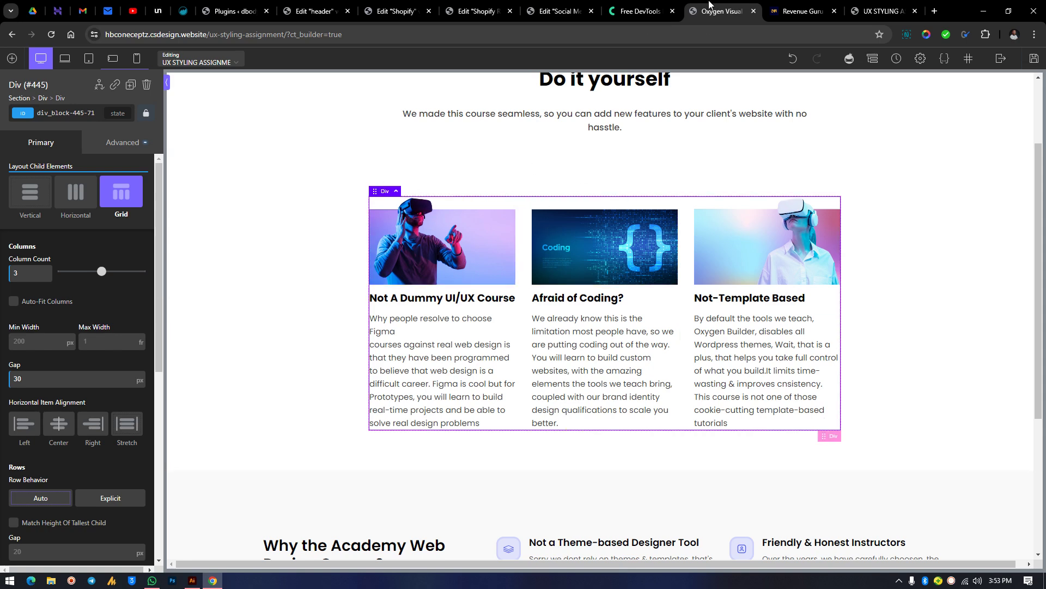
left_click_drag(374, 191, 590, 173)
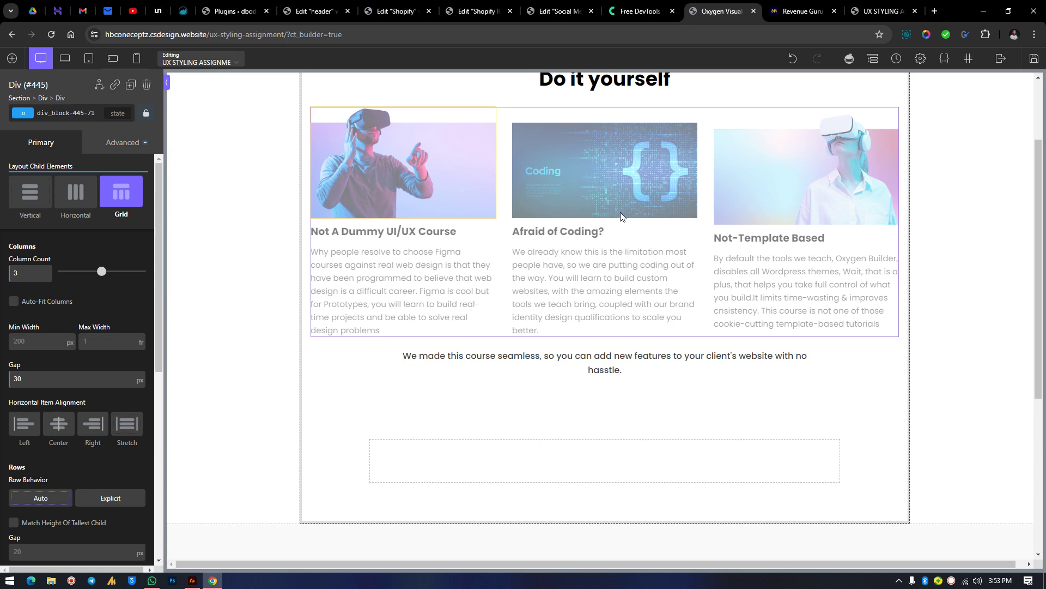
left_click_drag(620, 216, 621, 218)
left_click(624, 363)
left_click_drag(624, 363, 635, 91)
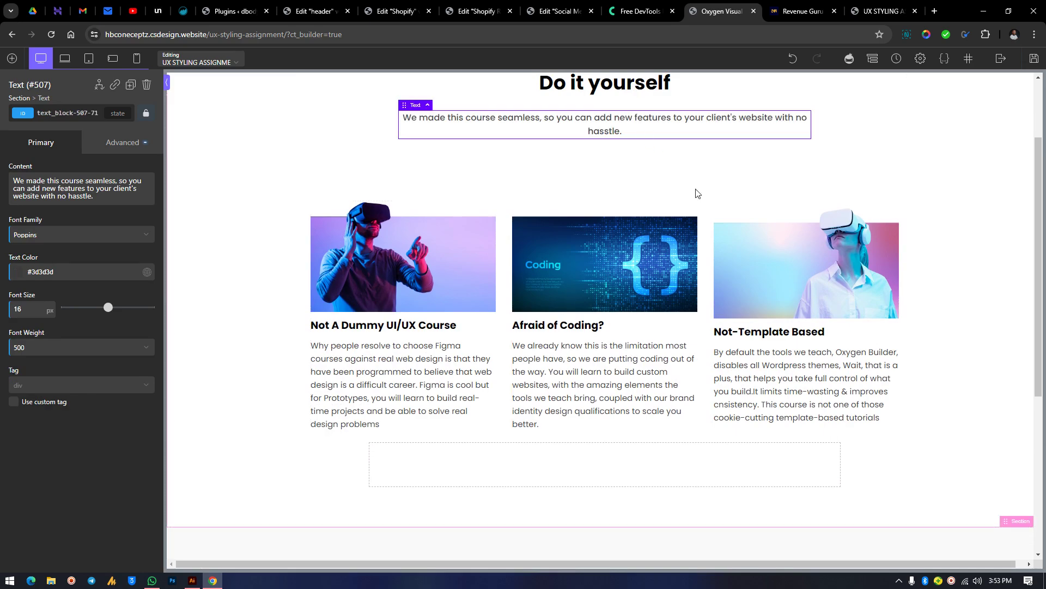
Delete the empty 80% wide wrapper div below the card grid
scroll(696, 192, "up", 2)
scroll(654, 229, "down", 6)
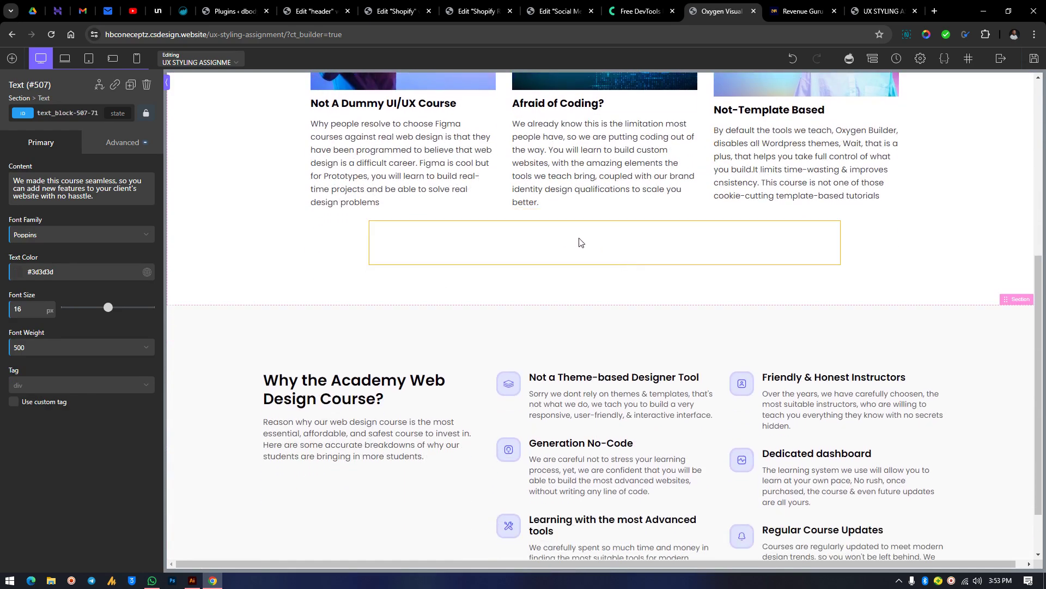
left_click(583, 243)
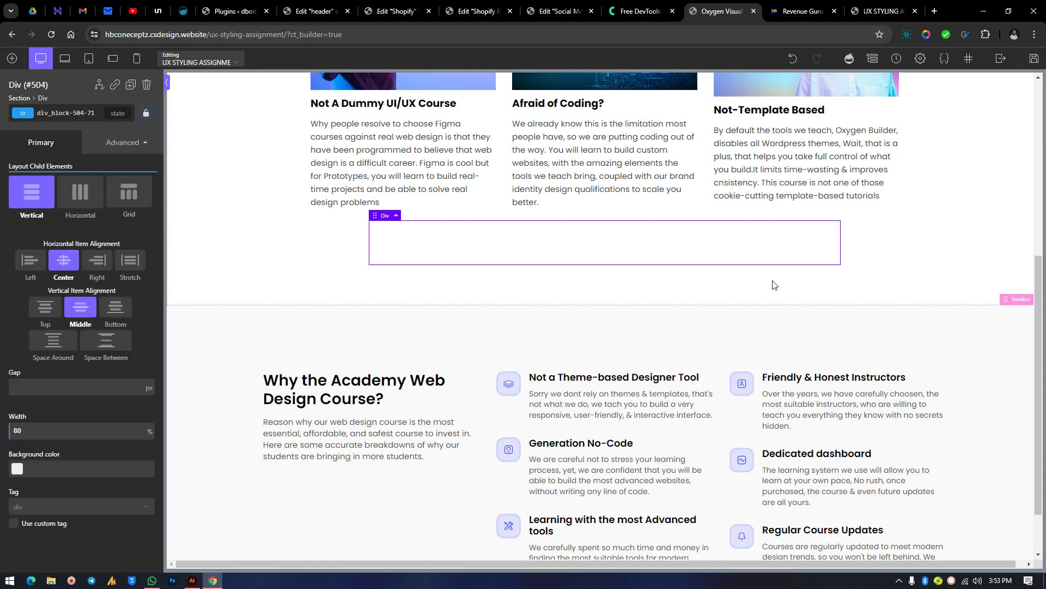
key("Delete")
Review the restructured section and its card grid, and check the size and spacing settings of the icon box and the heading
scroll(773, 283, "up", 6)
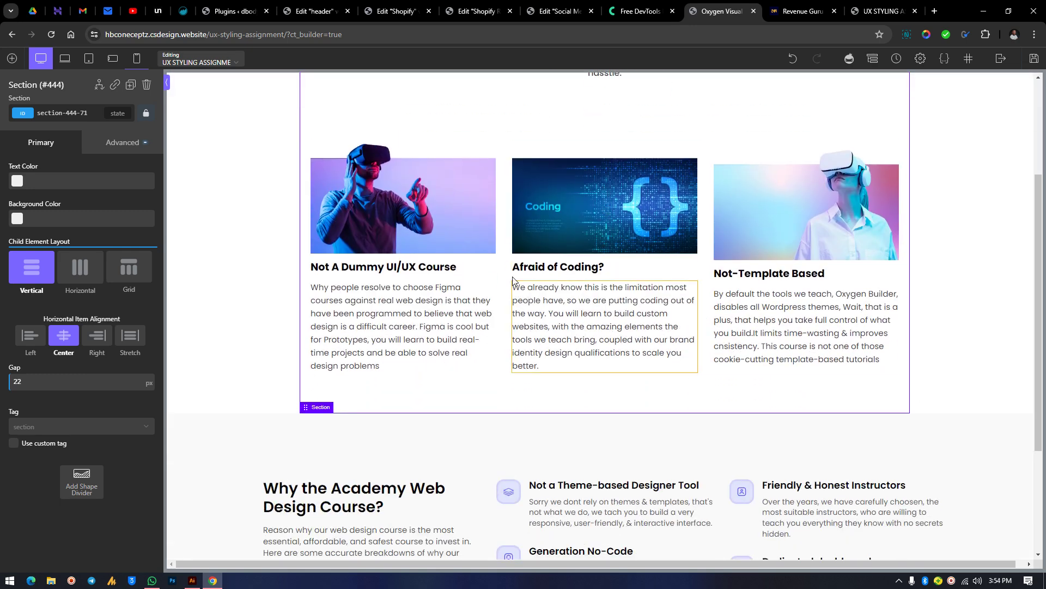
left_click(507, 255)
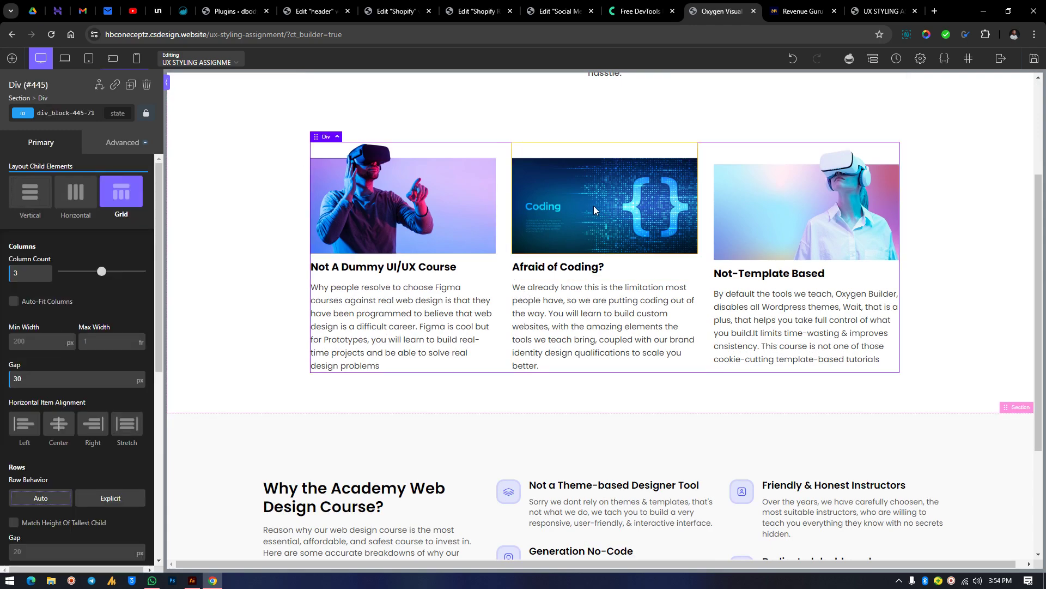
scroll(774, 216, "up", 2)
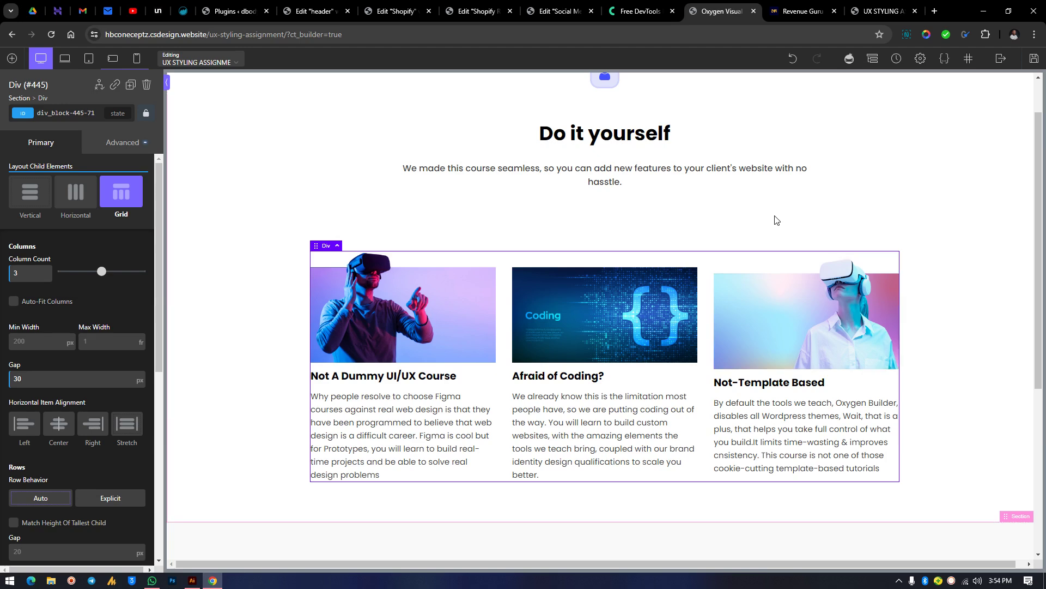
scroll(776, 218, "up", 1)
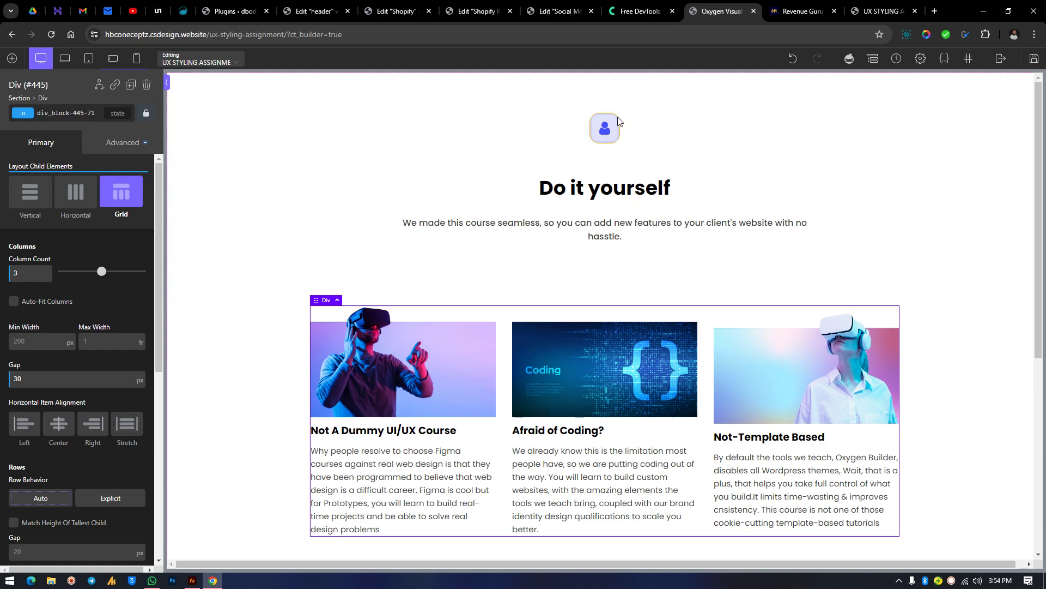
left_click(614, 141)
left_click(122, 143)
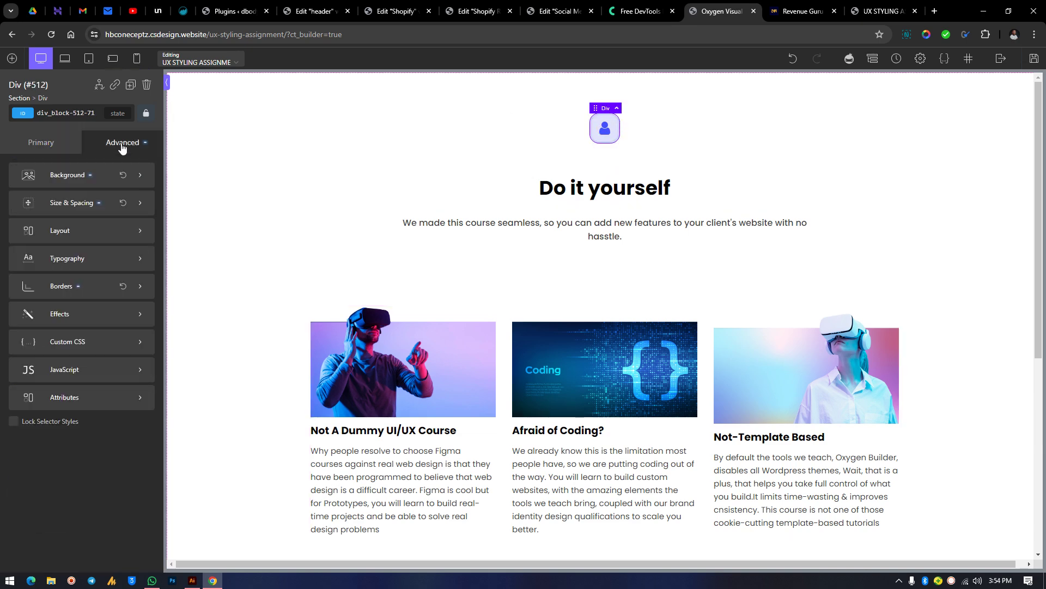
left_click(89, 218)
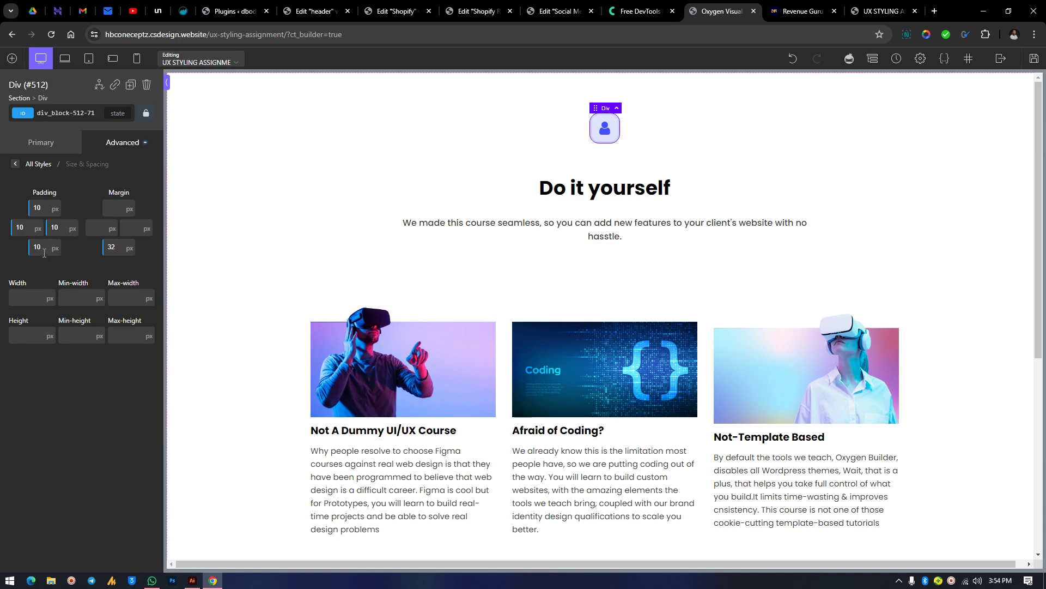
left_click(615, 190)
left_click(133, 143)
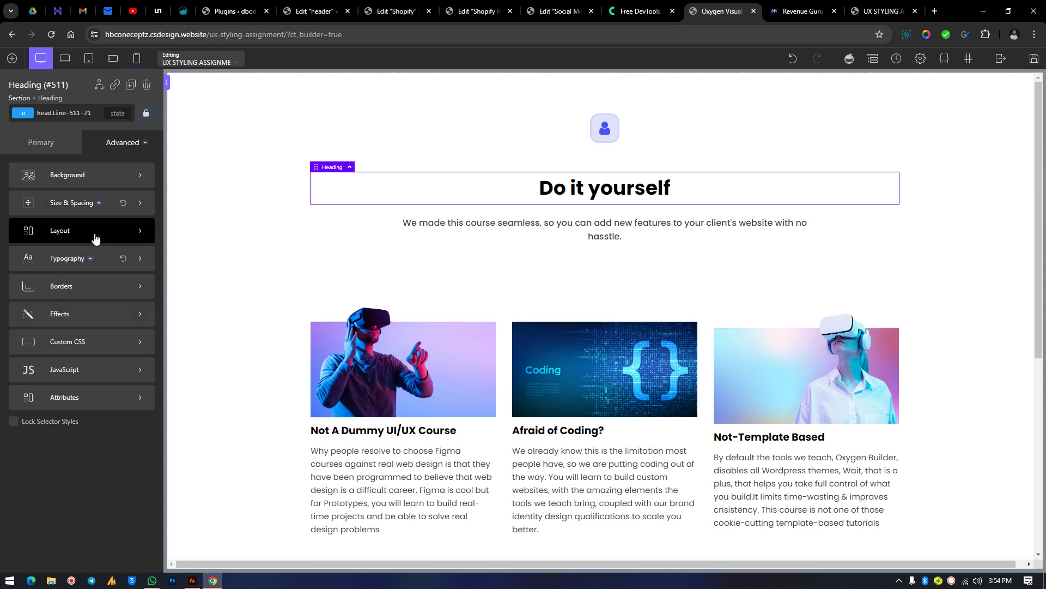
left_click(82, 229)
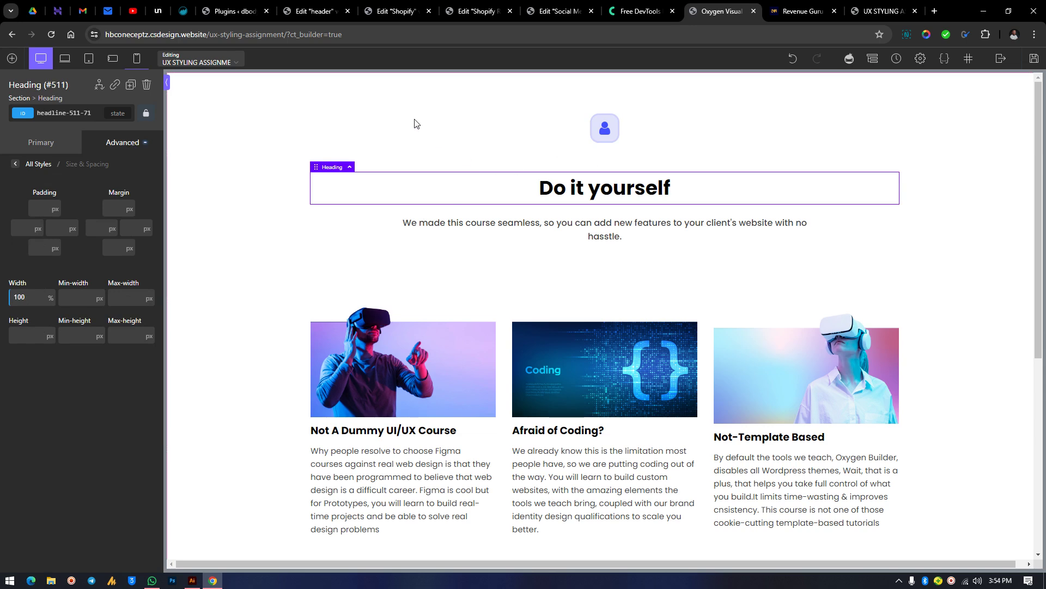
Clear the gap value of the "Do it yourself" section
left_click(286, 184)
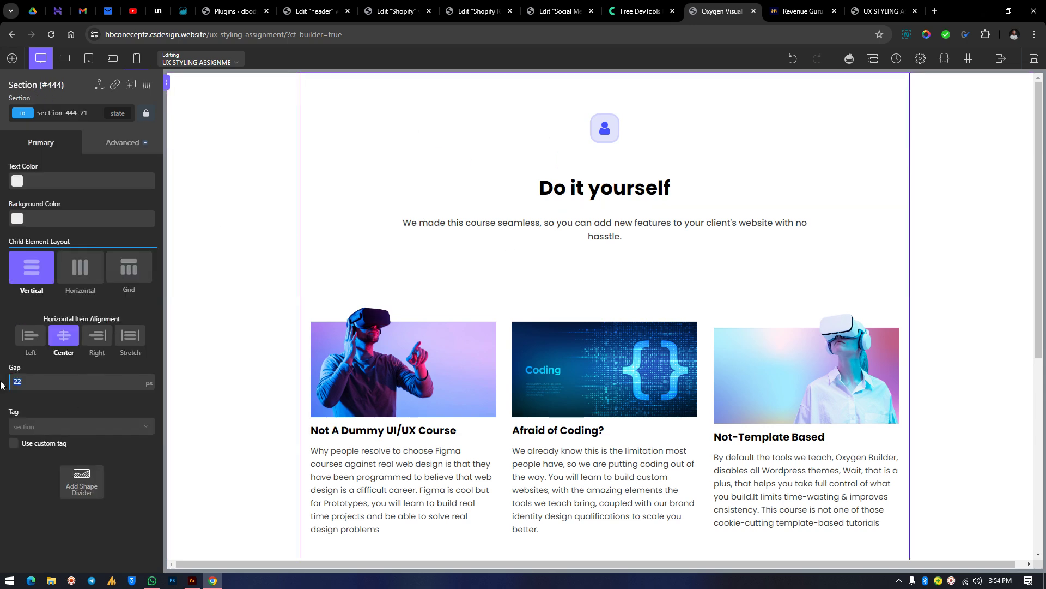
key("BackSpace")
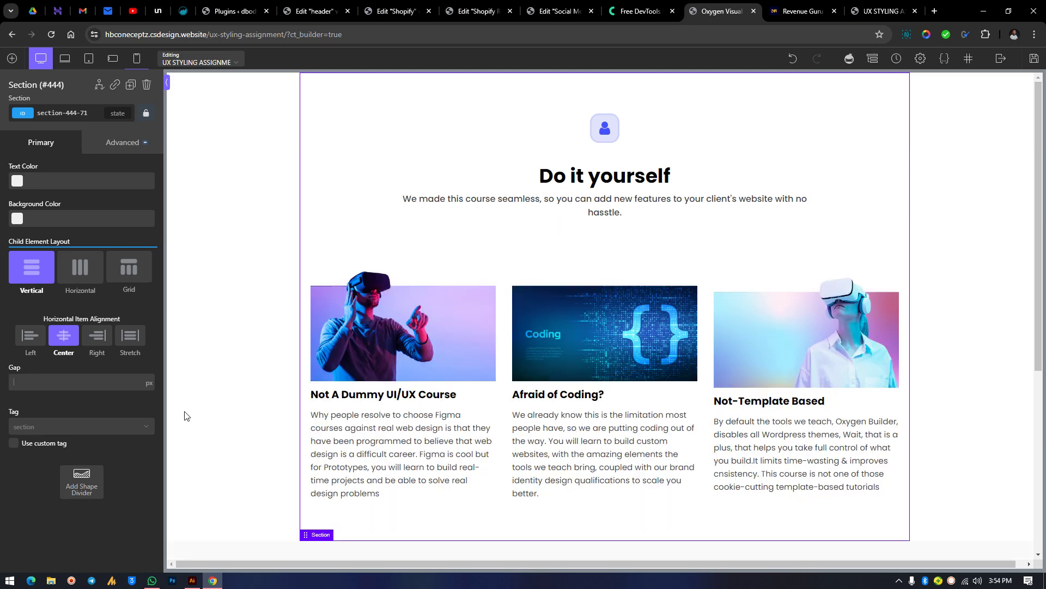
Keep the icon box's bottom padding at 10 px and reduce its bottom margin to 3 px
left_click(603, 141)
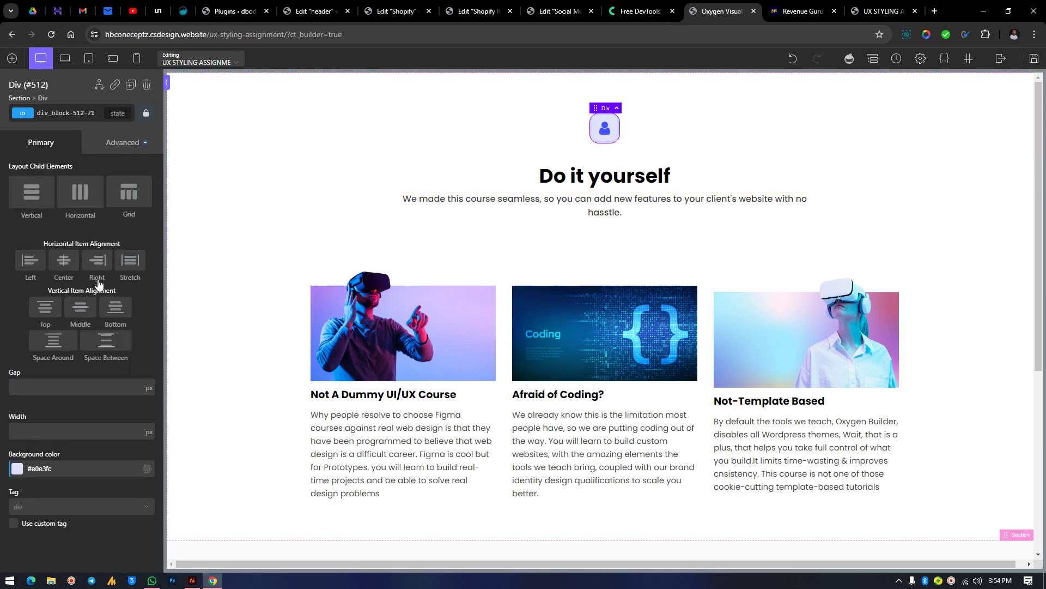
left_click(120, 143)
left_click(74, 205)
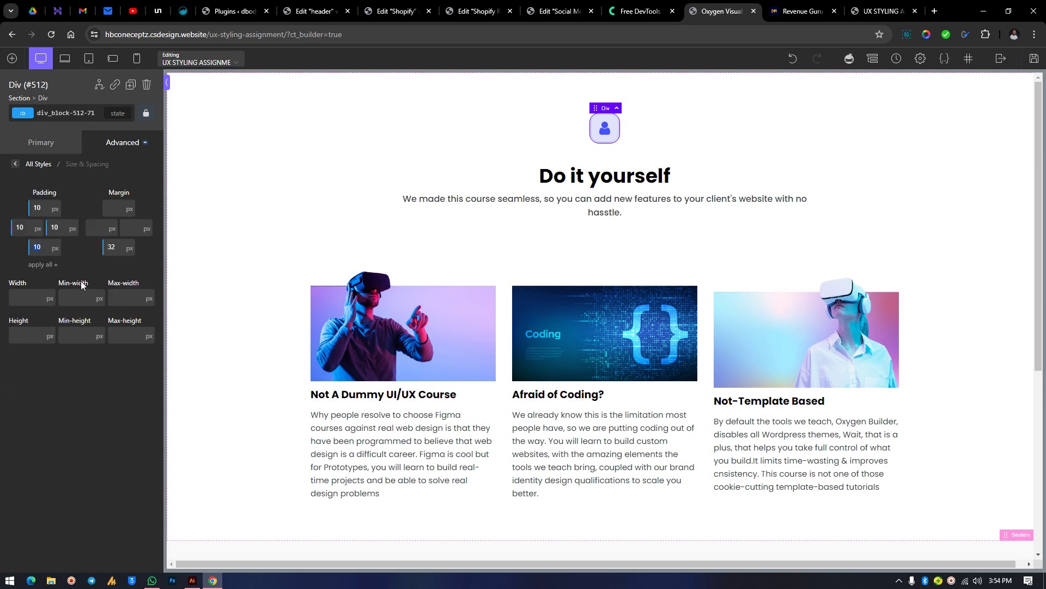
key("BackSpace")
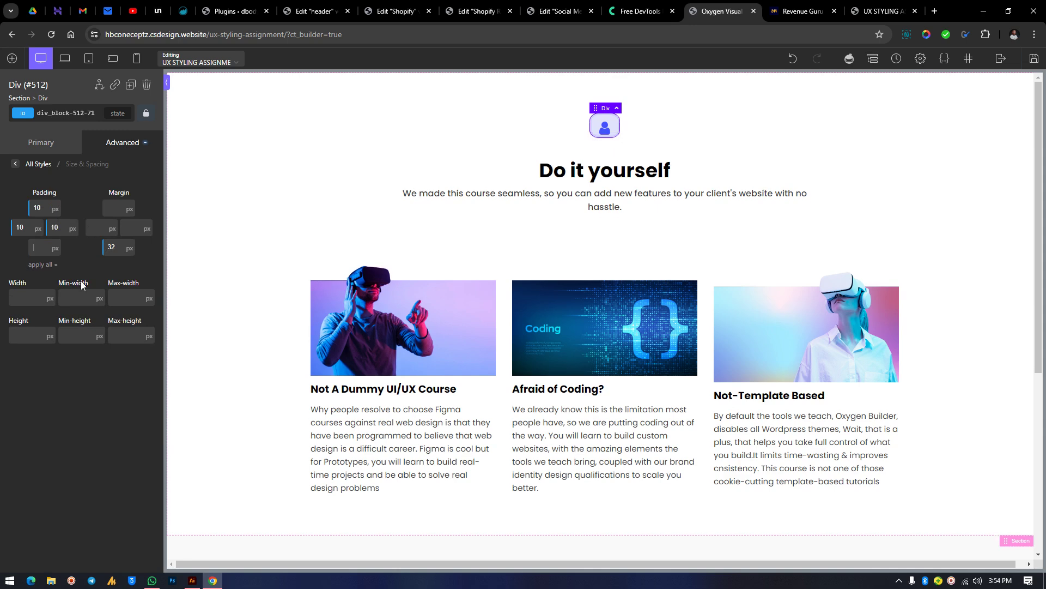
type("10")
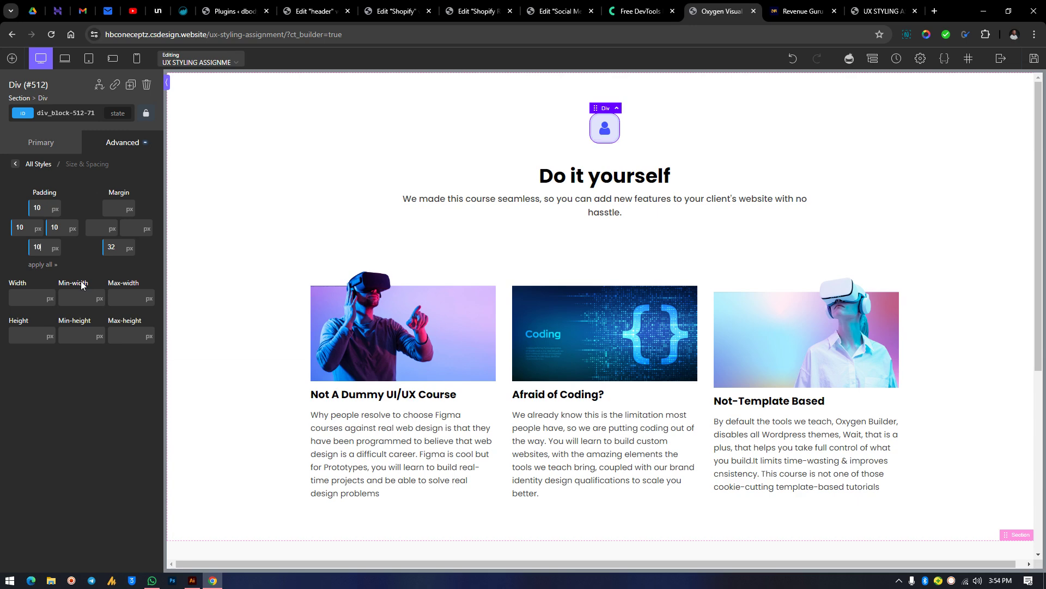
left_click(121, 250)
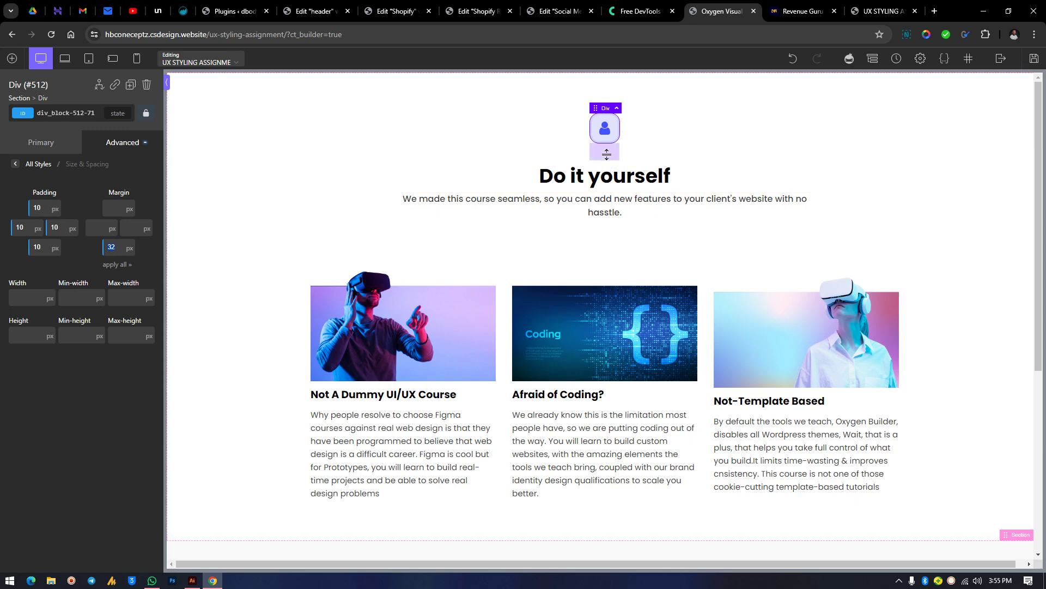
left_click_drag(605, 153, 605, 137)
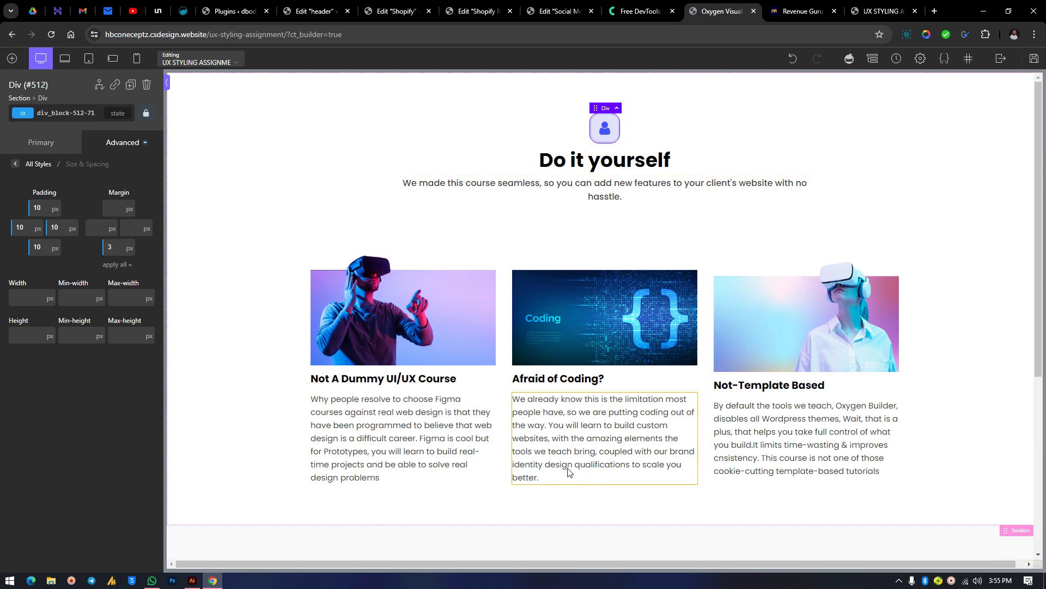
Try out a button below the first card's text with extra space above it, and delete the button
left_click(12, 58)
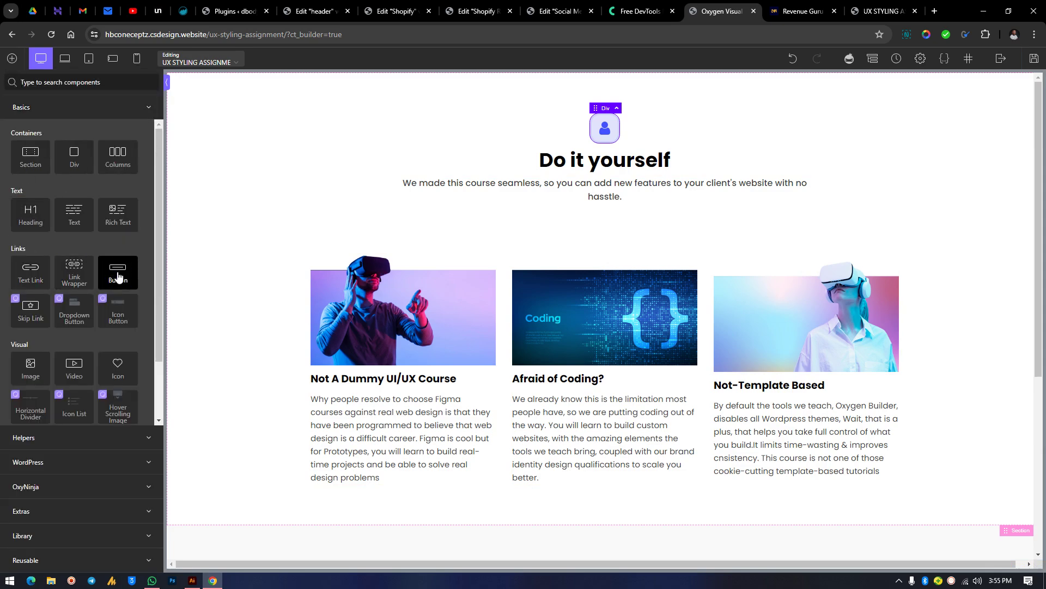
left_click_drag(109, 271, 395, 476)
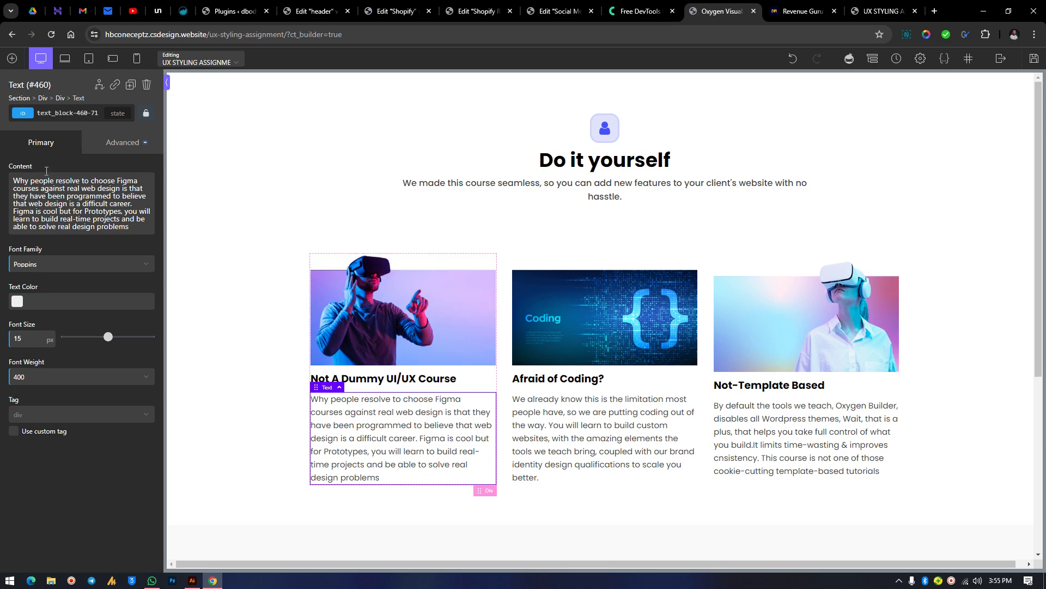
left_click(12, 58)
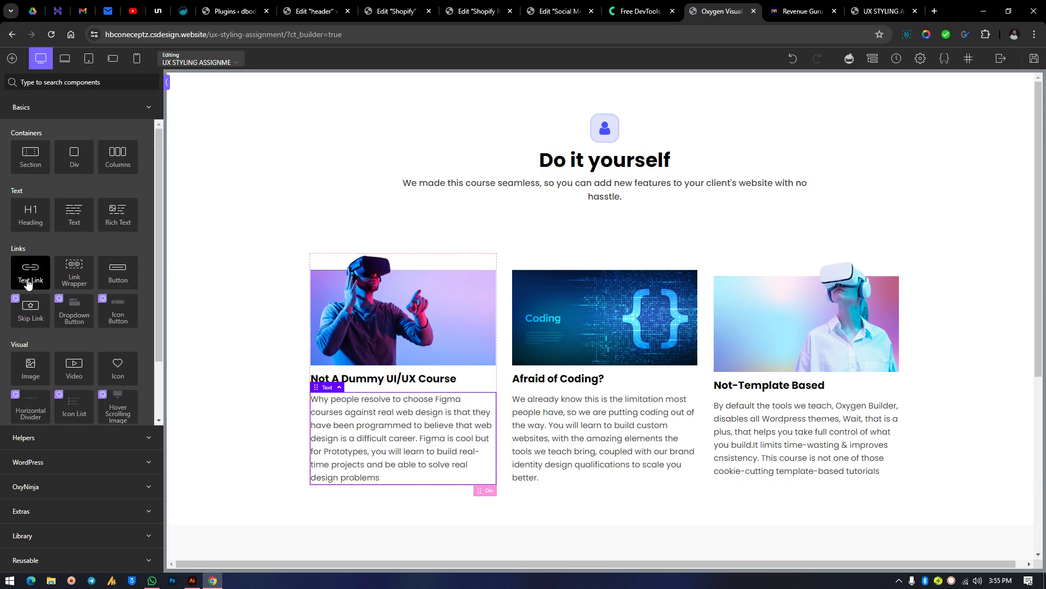
left_click(118, 273)
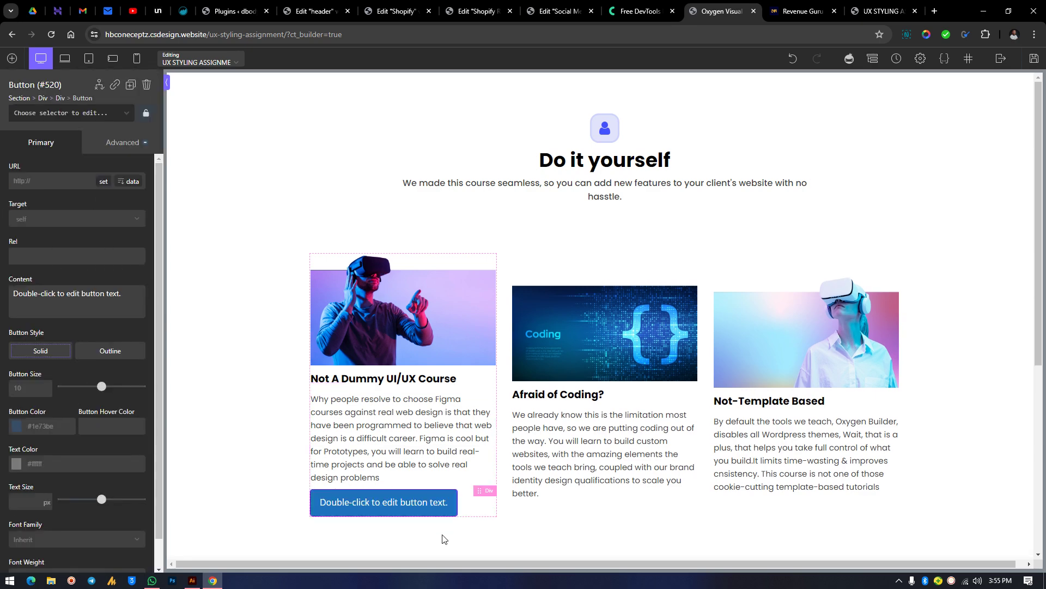
left_click_drag(380, 489, 380, 498)
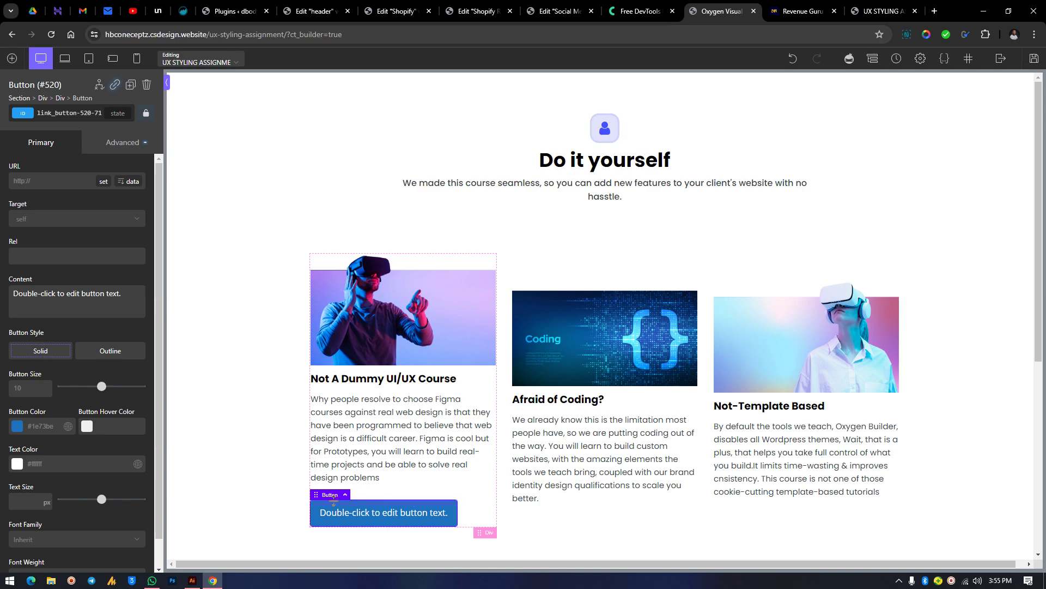
key("Delete")
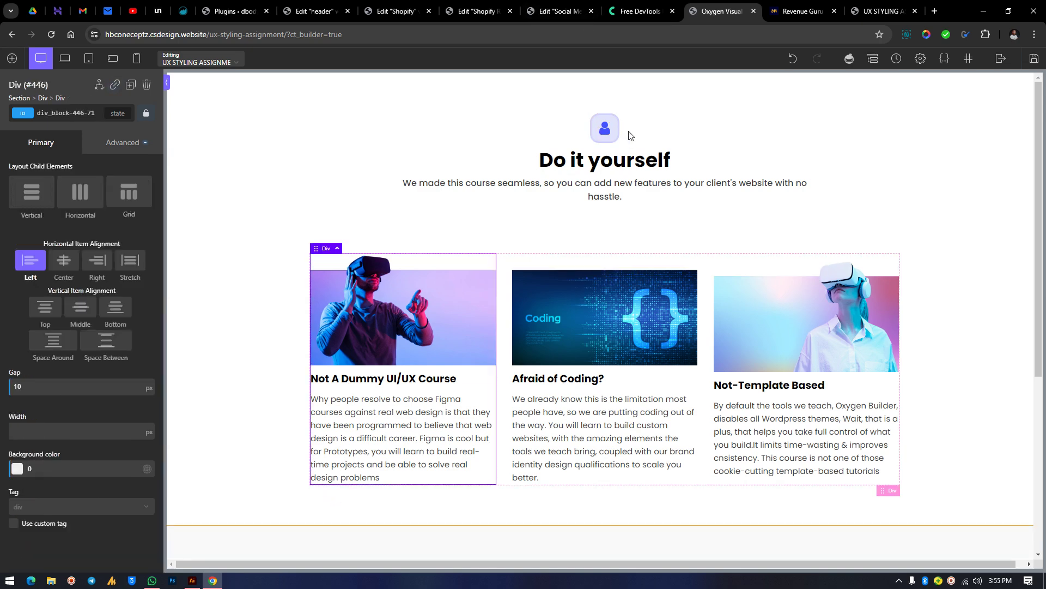
Set the width of the intro text below the "Do it yourself" heading to 60%
double_click(611, 192)
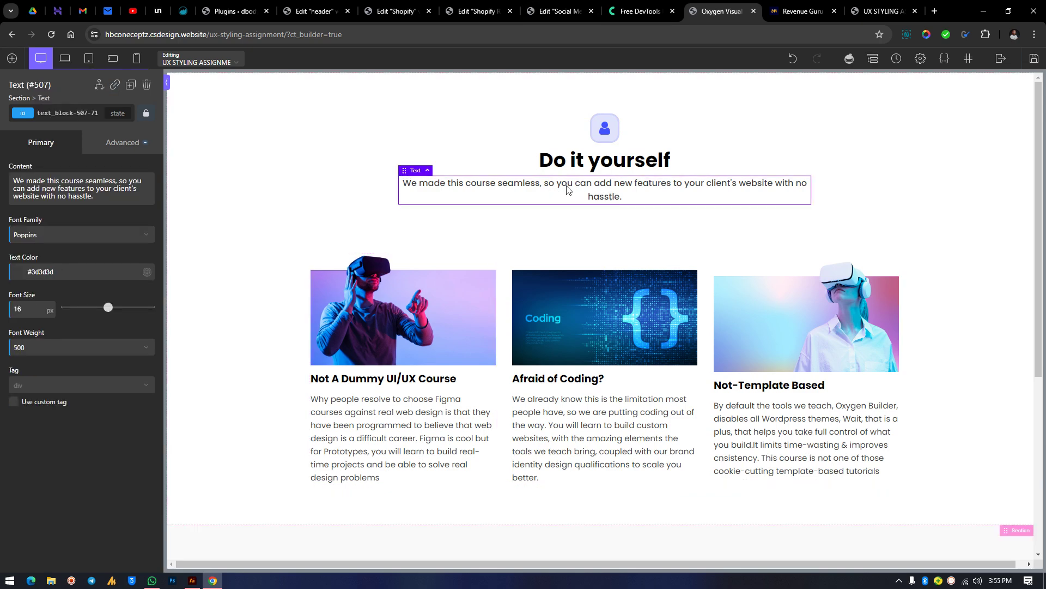
left_click(111, 144)
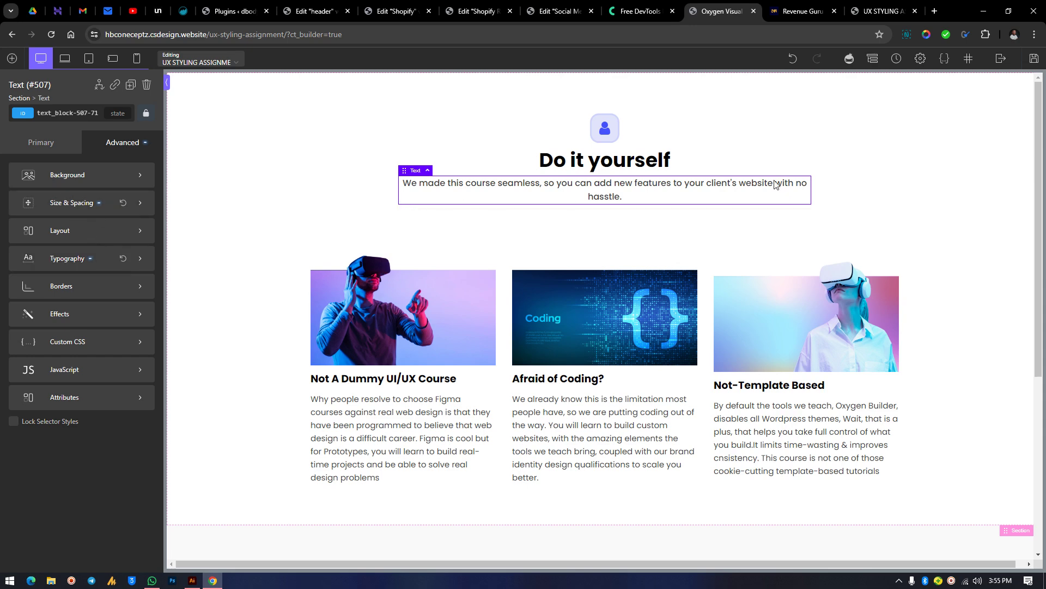
left_click(81, 204)
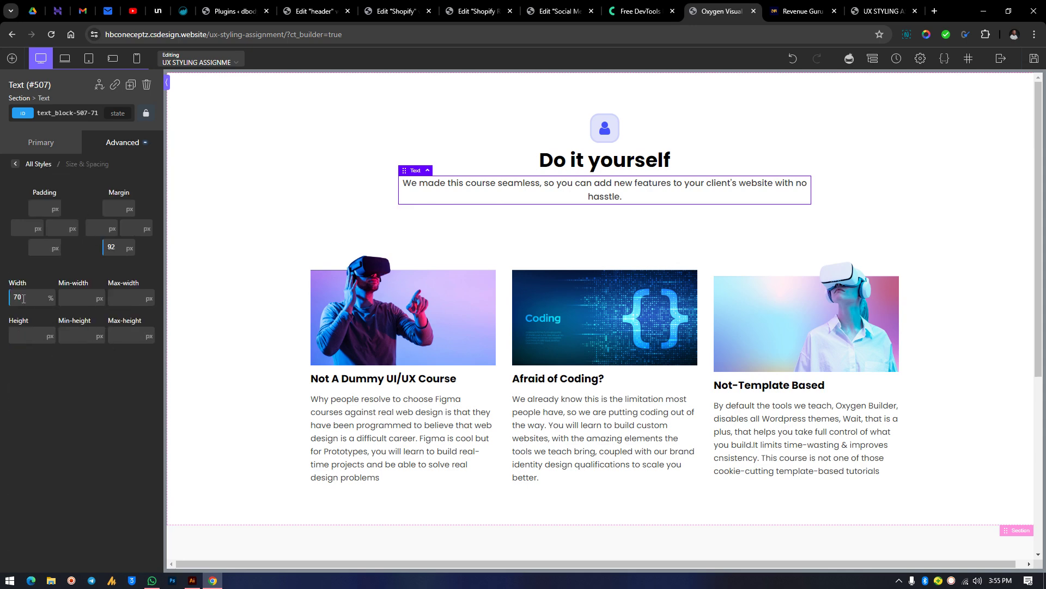
type("60")
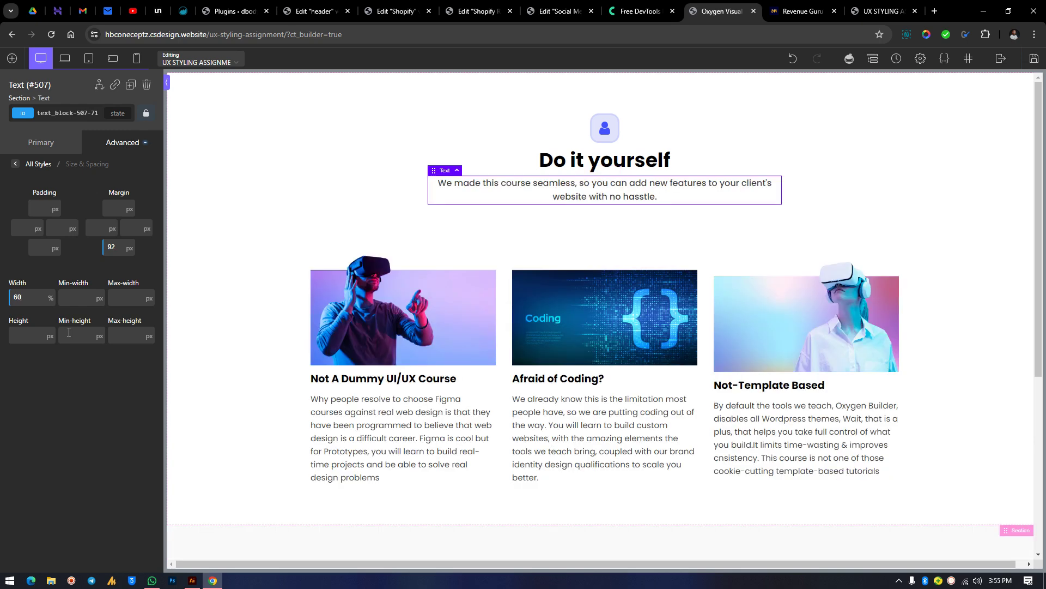
Set the intro text's font size to 18 px and its font weight to 400
left_click(68, 144)
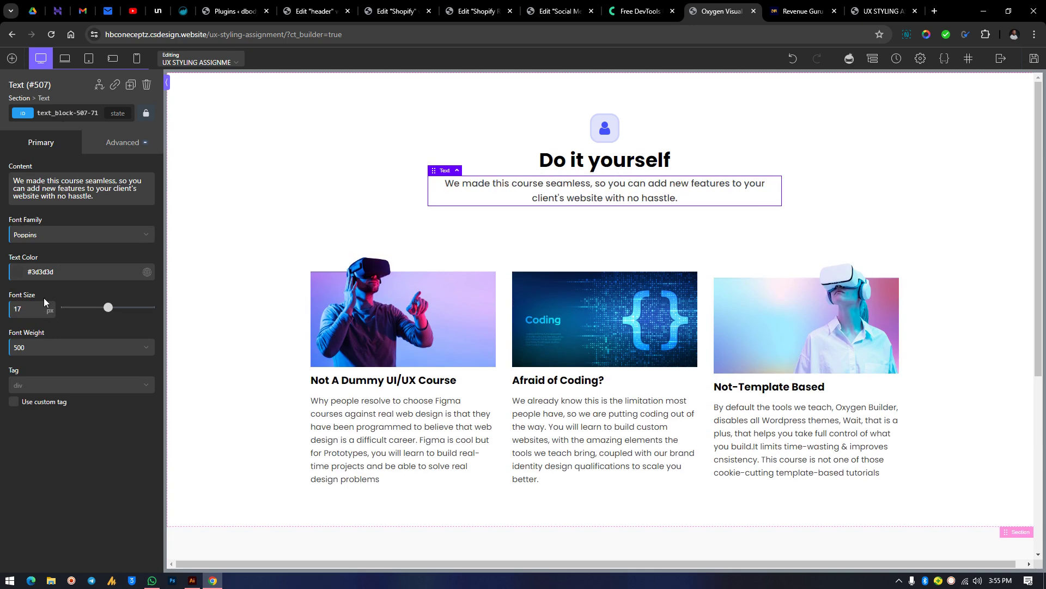
key("Up")
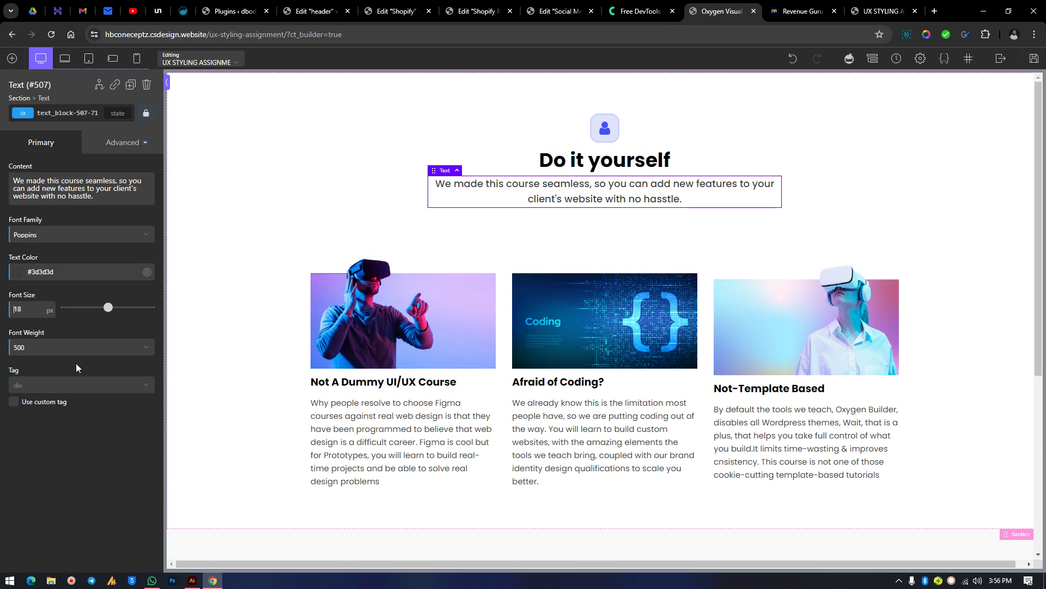
left_click(75, 350)
left_click(59, 406)
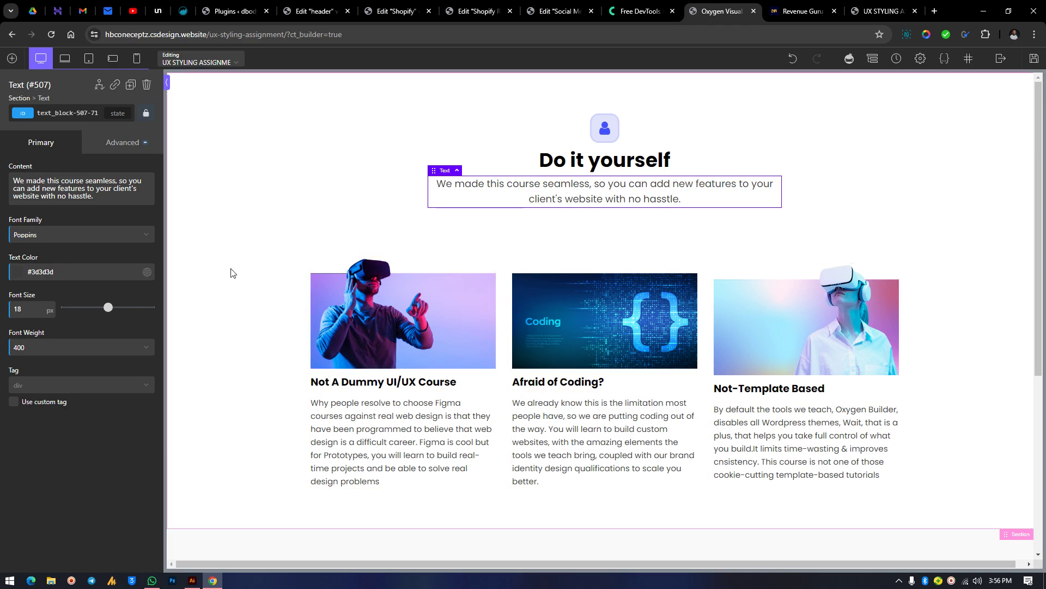
Review the section's layout on the full-width canvas and compare it with the section below
scroll(312, 279, "down", 3)
scroll(312, 279, "down", 2)
scroll(285, 227, "up", 5)
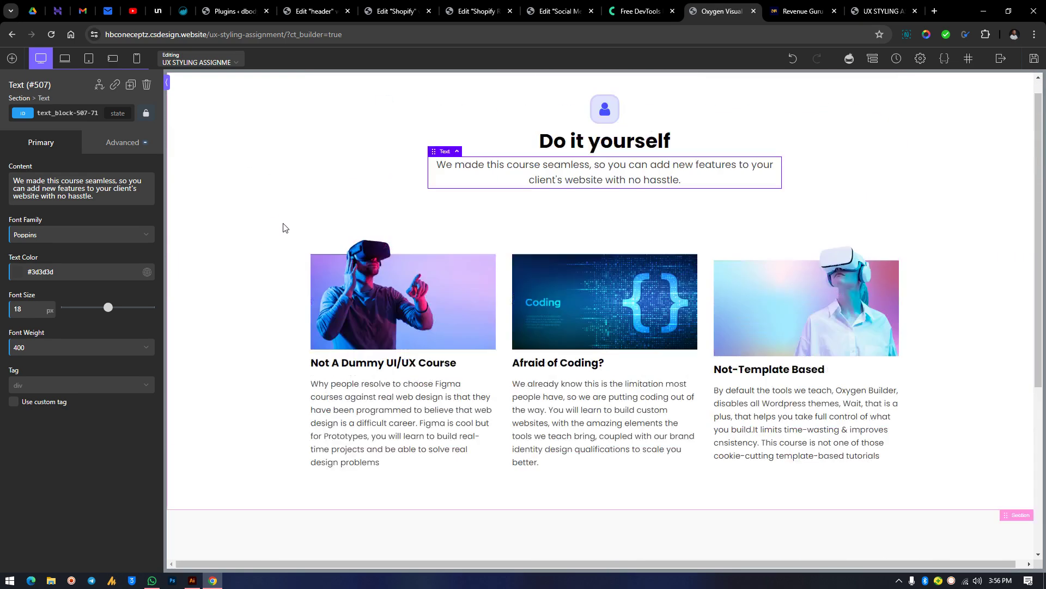
left_click(168, 83)
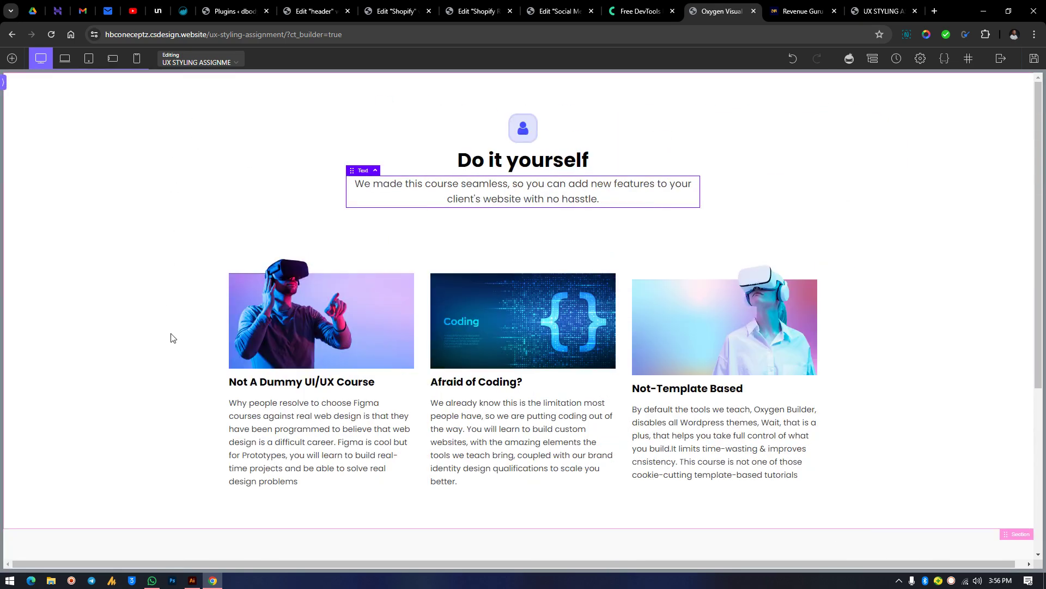
scroll(185, 327, "down", 4)
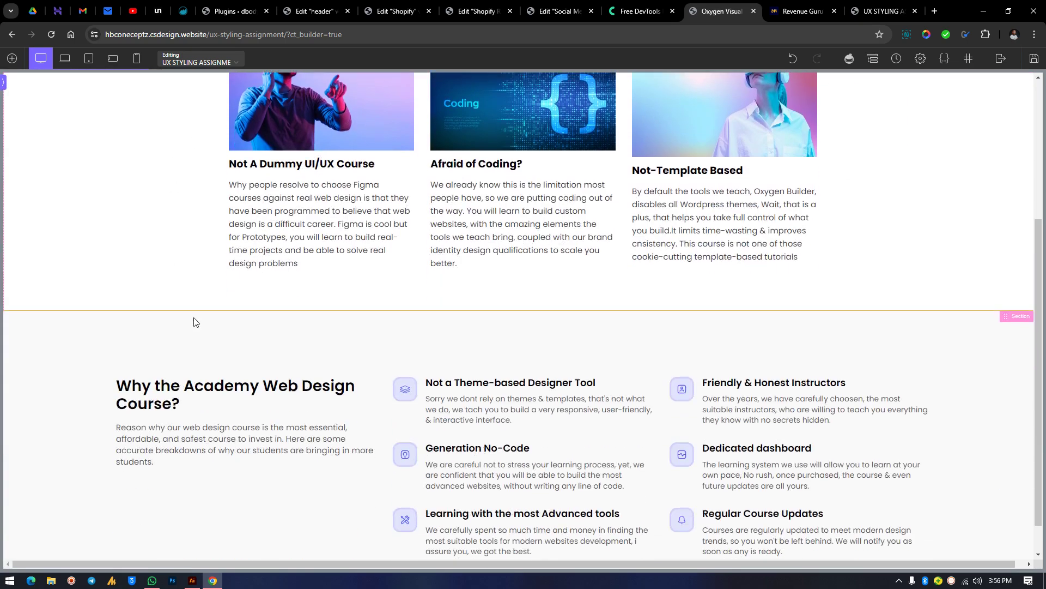
left_click(3, 82)
scroll(428, 222, "up", 4)
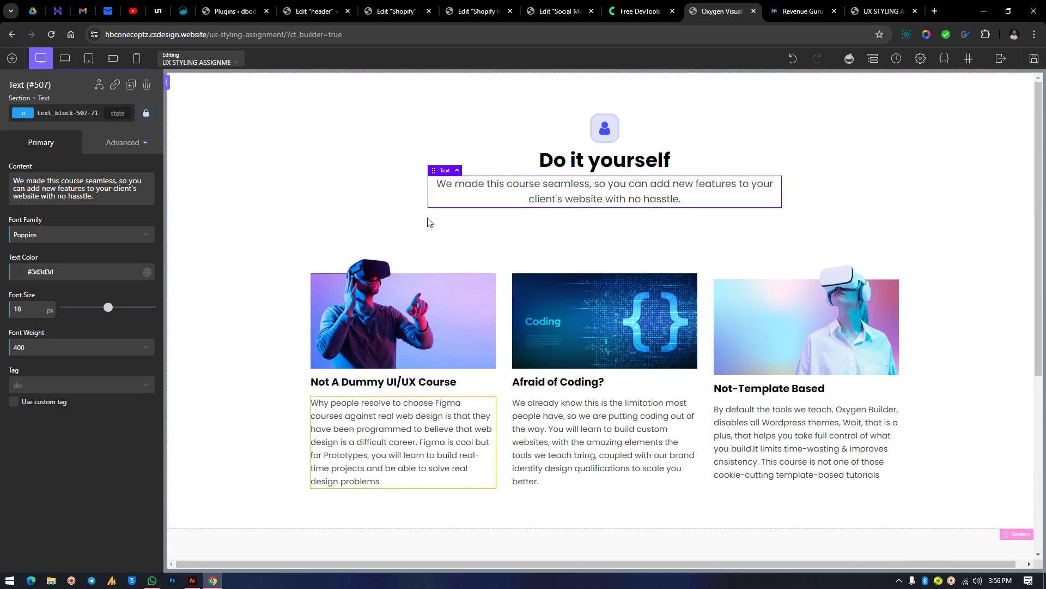
Reduce the bottom margin of the intro text above the card grid to 36 px
left_click(382, 180)
left_click(388, 215)
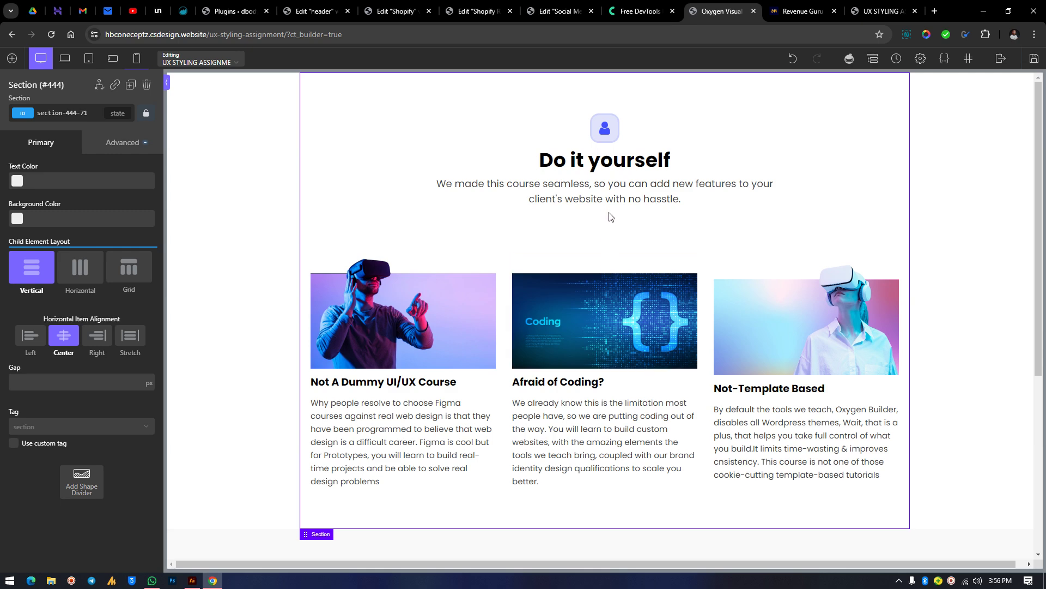
left_click(612, 198)
left_click(131, 142)
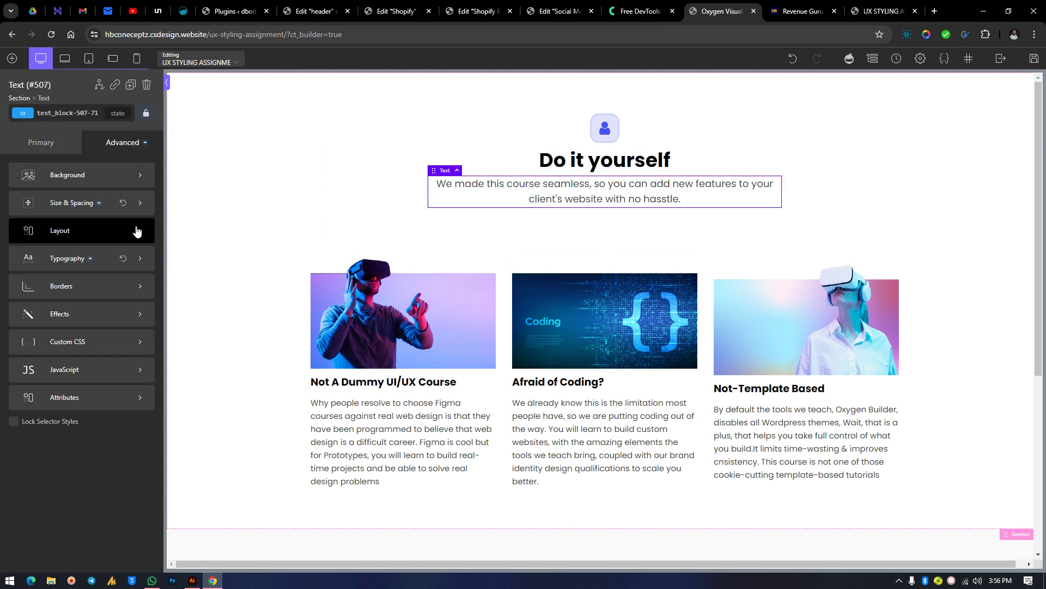
left_click(89, 212)
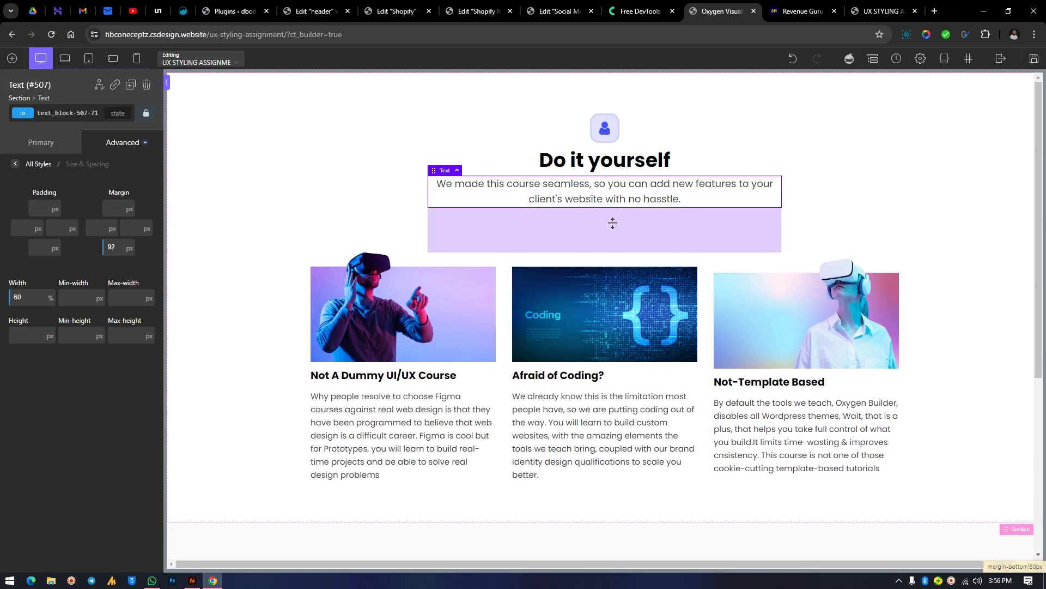
left_click_drag(614, 230, 614, 201)
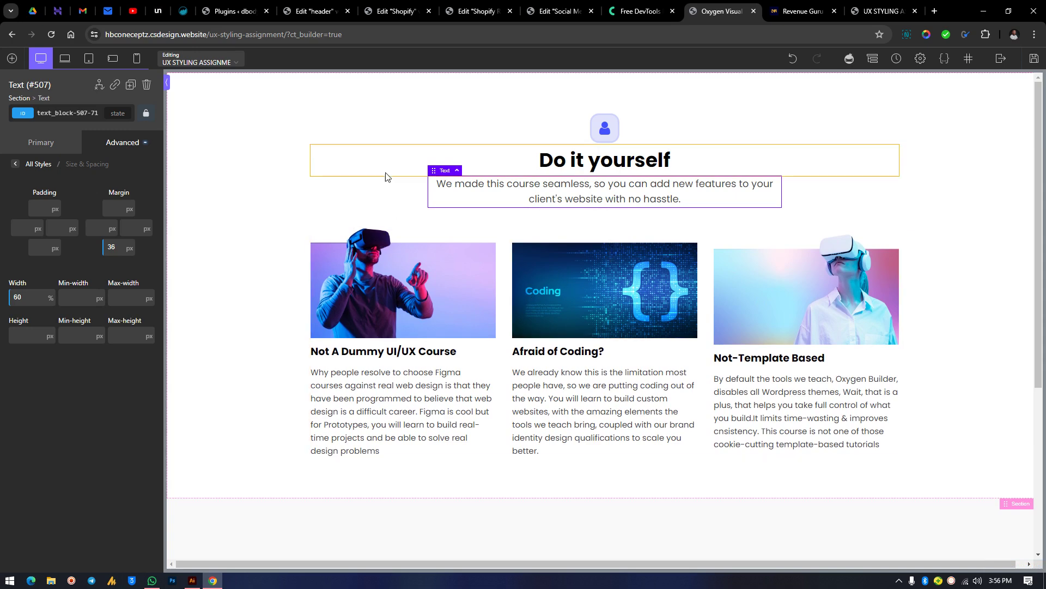
Check the "Do it yourself" section's size and spacing settings and examine its element hierarchy
left_click(414, 164)
left_click(413, 210)
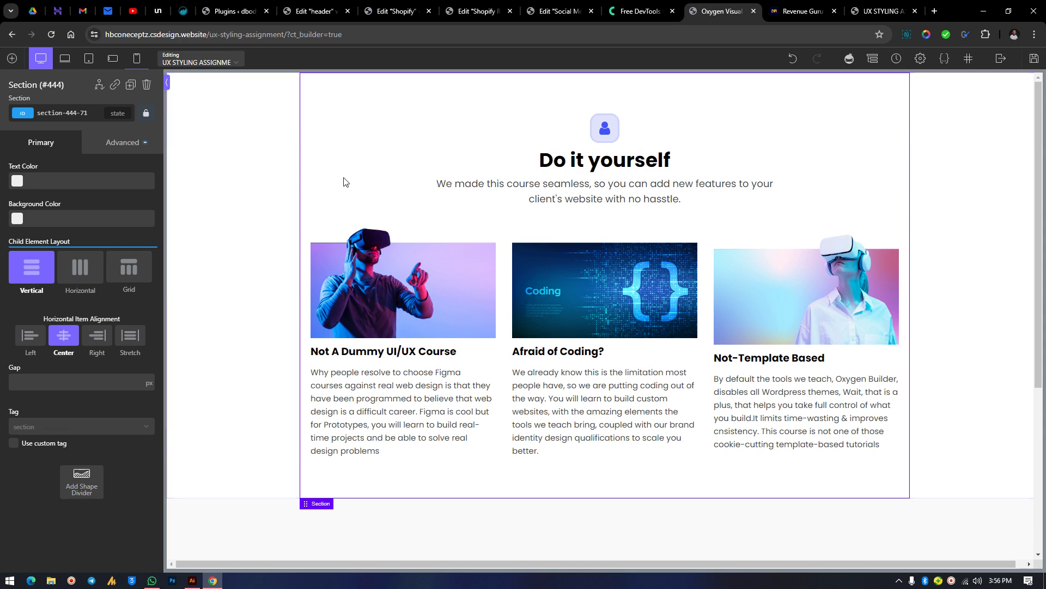
left_click(122, 143)
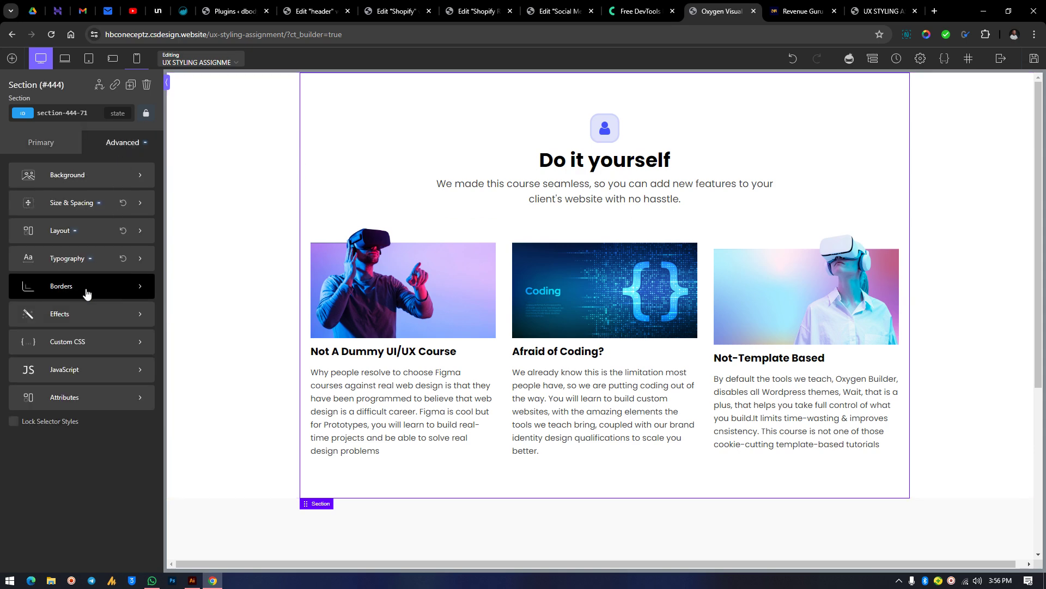
left_click(73, 203)
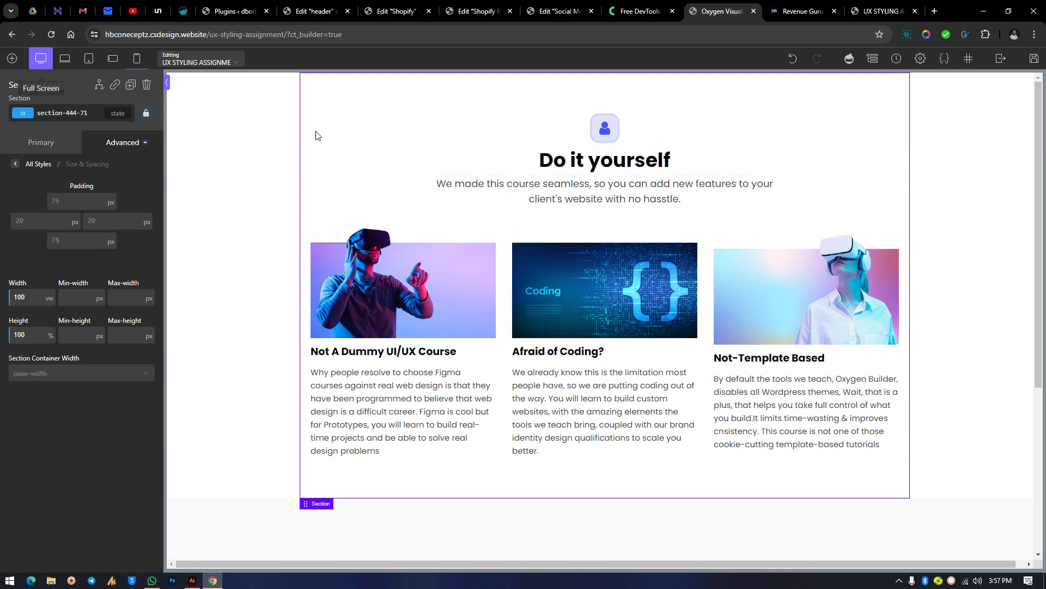
left_click(872, 58)
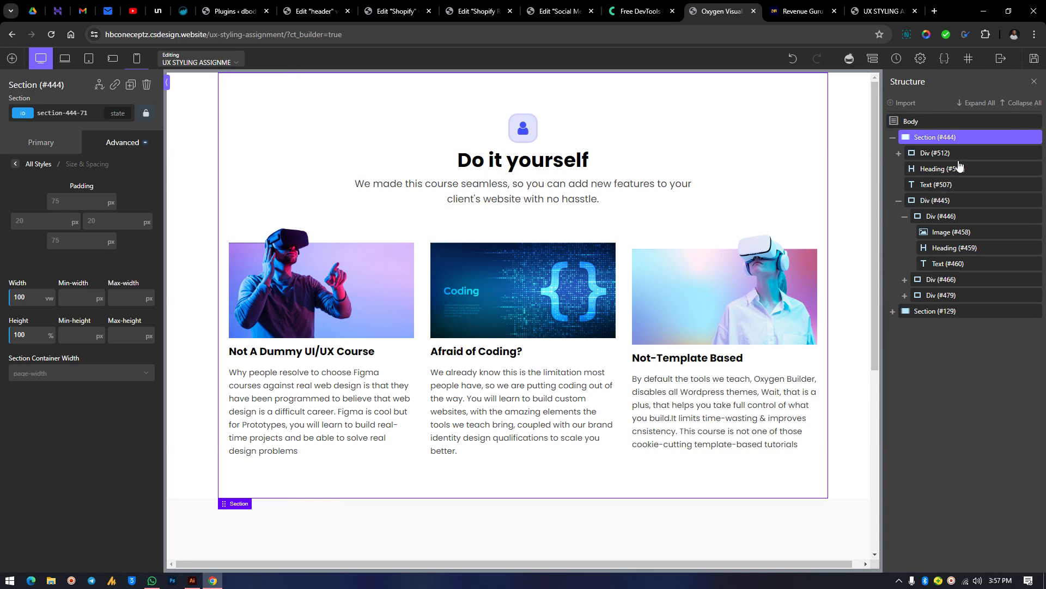
left_click(922, 121)
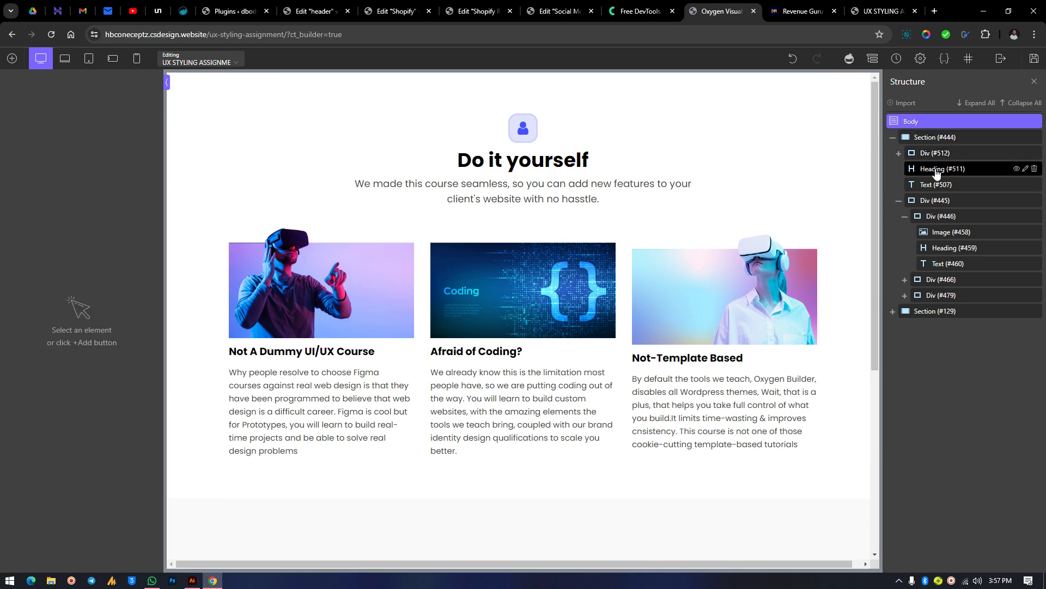
left_click(942, 138)
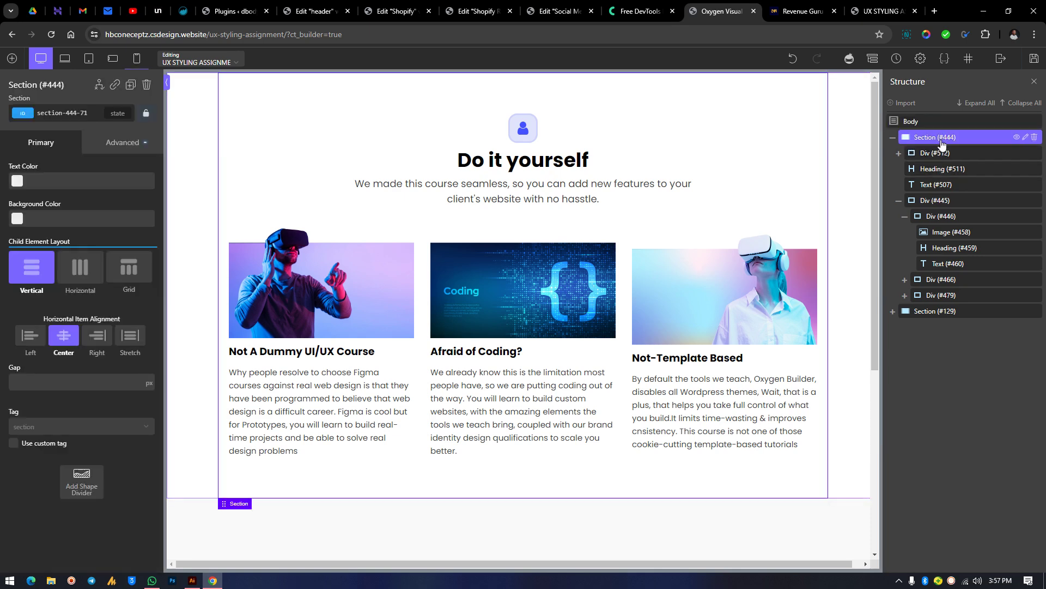
Set the container width of the "Do it yourself" section to full width, with the structure tree closed
left_click(1034, 82)
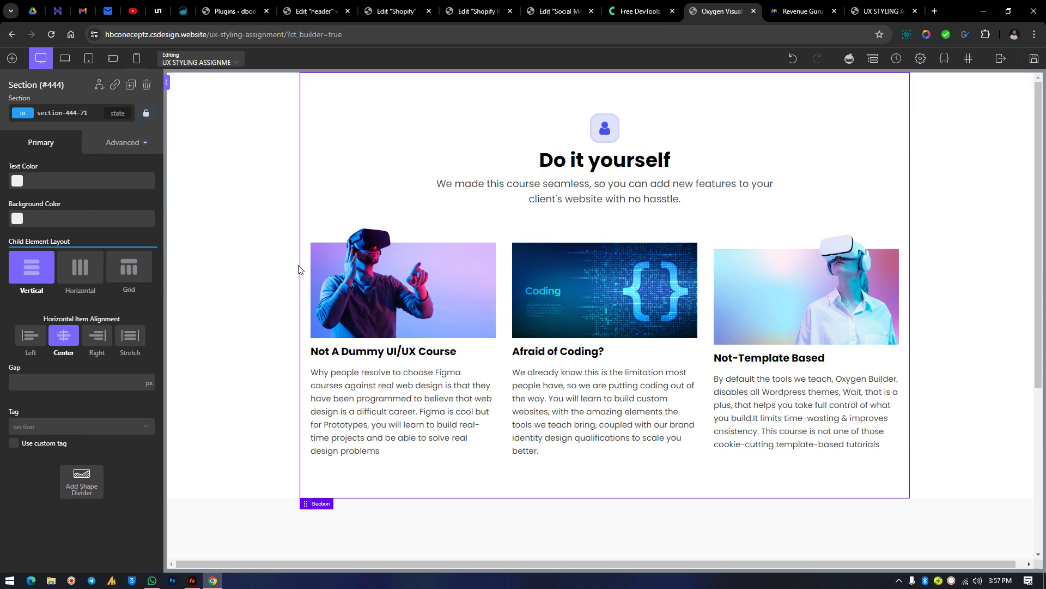
left_click(63, 113)
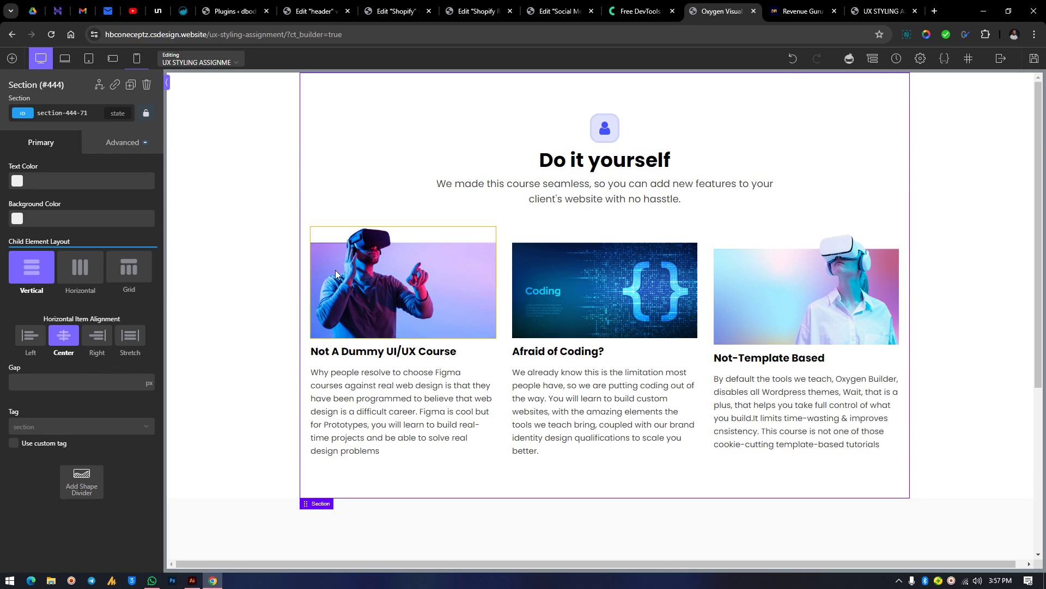
left_click(121, 147)
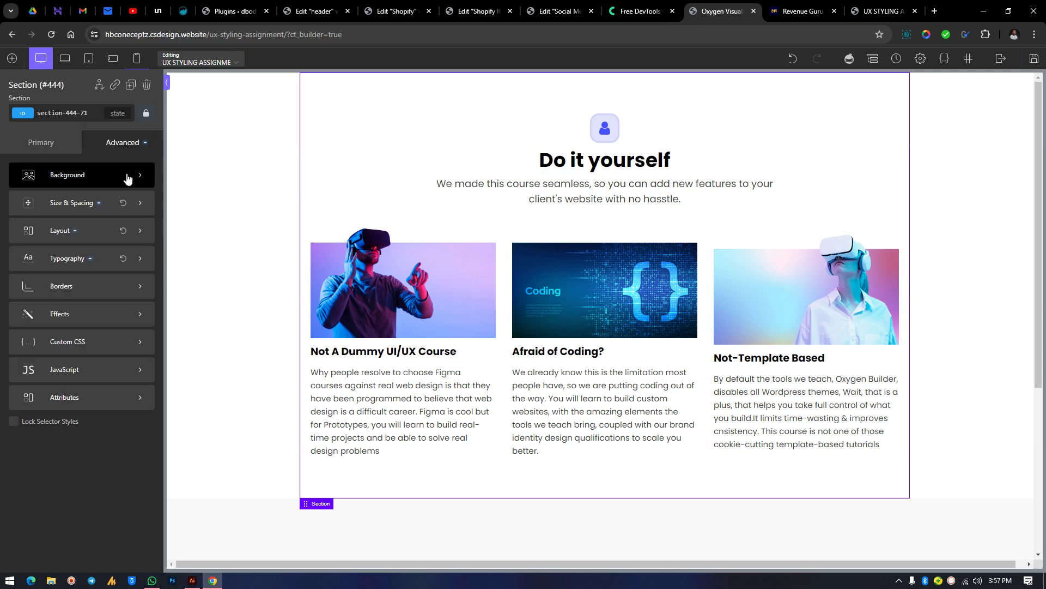
left_click(77, 203)
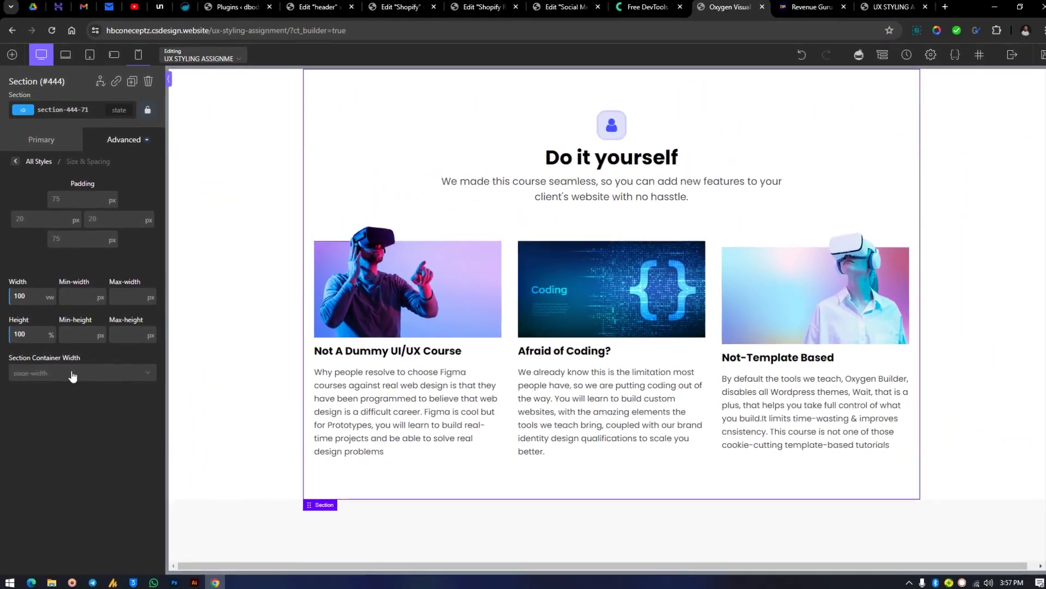
left_click(235, 309)
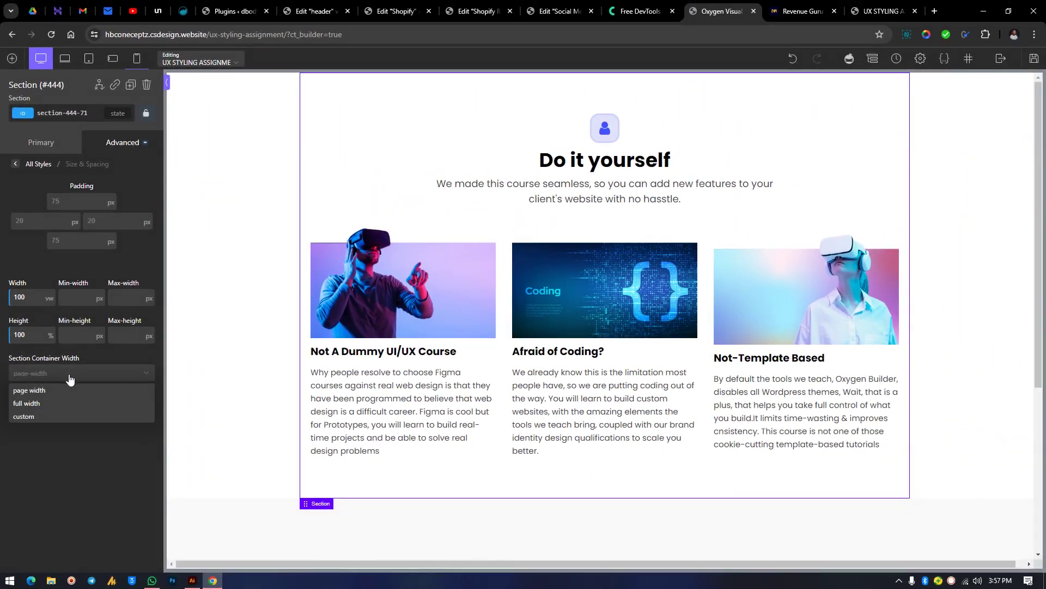
left_click(54, 403)
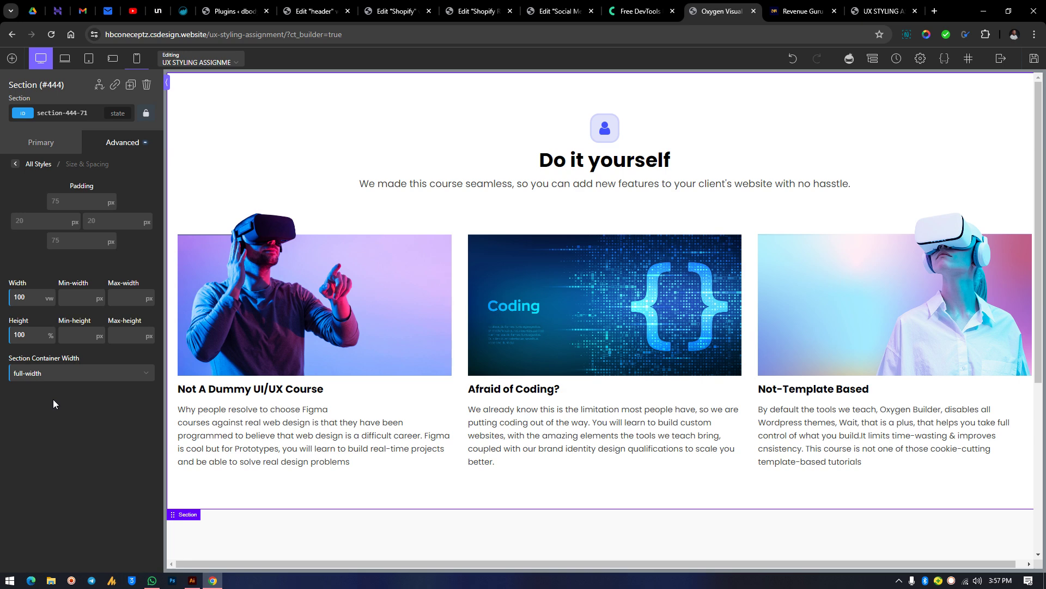
Compare the size and spacing settings of the "Why the Academy Web Design Course?" section with those of the "Do it yourself" section
scroll(410, 331, "down", 4)
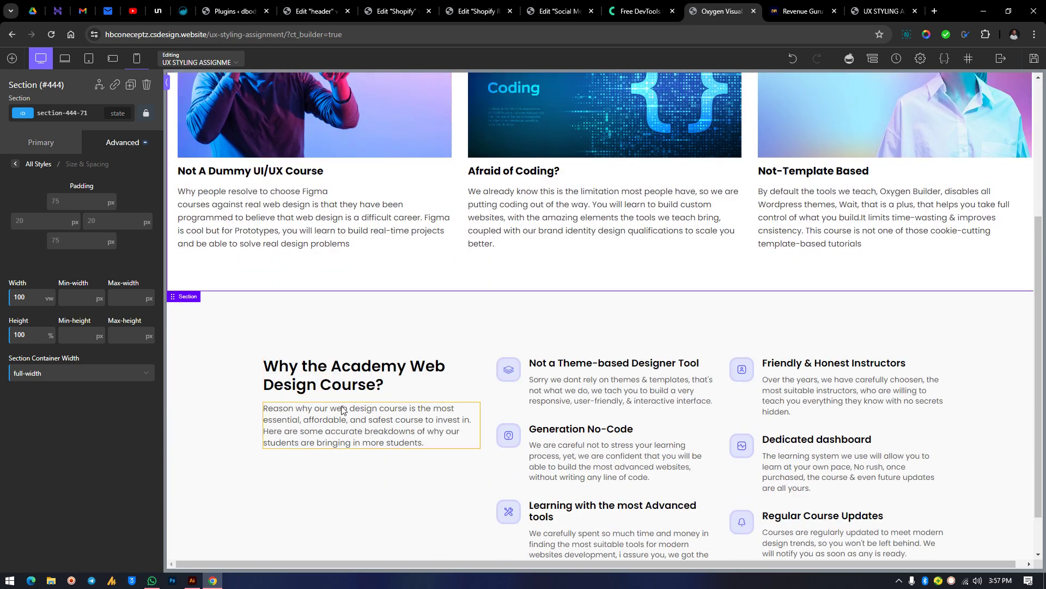
left_click(224, 308)
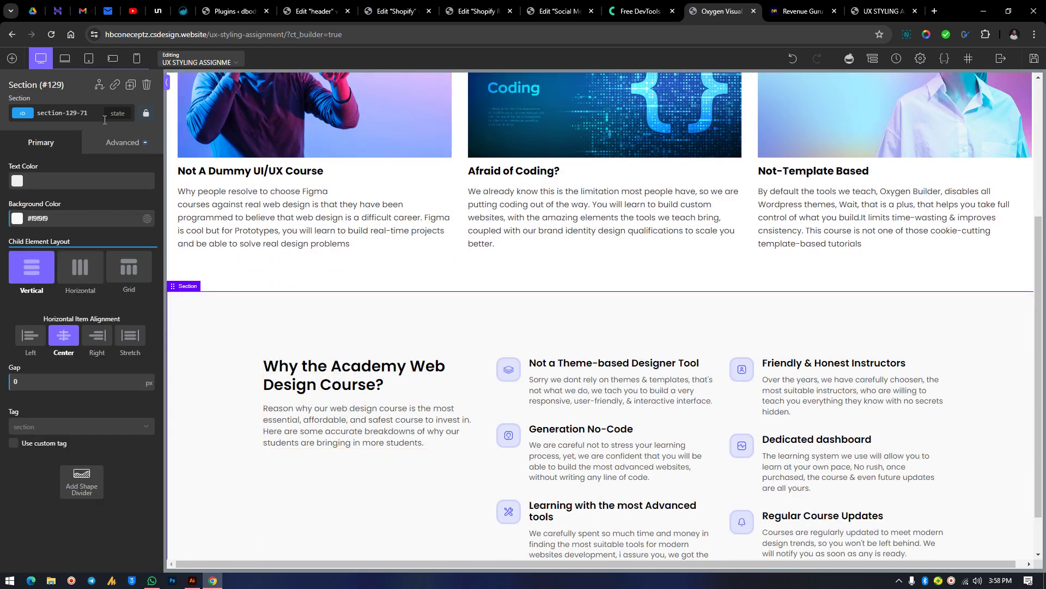
left_click(118, 143)
left_click(81, 210)
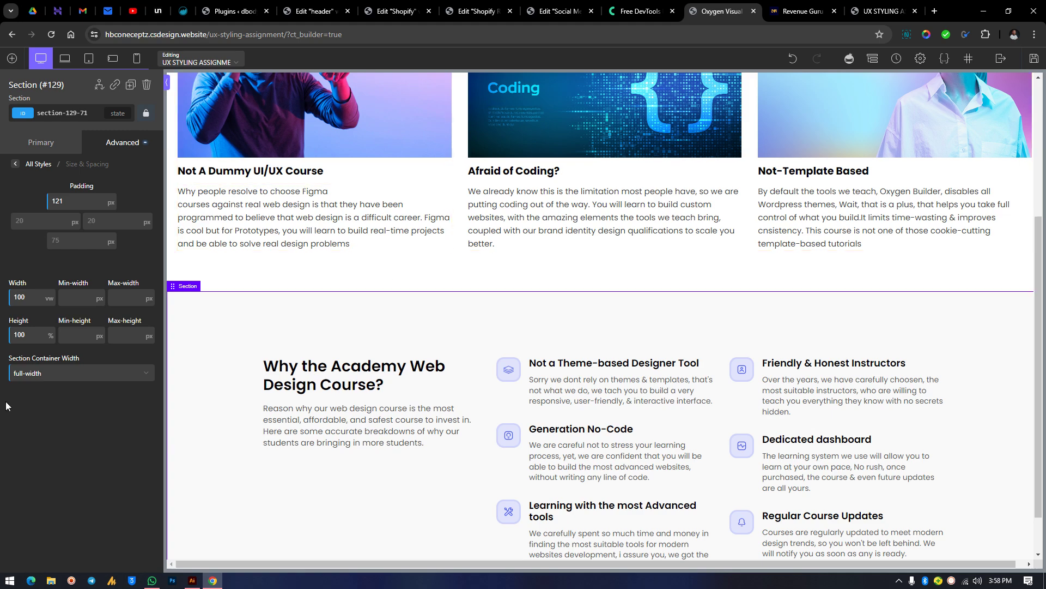
scroll(591, 341, "up", 4)
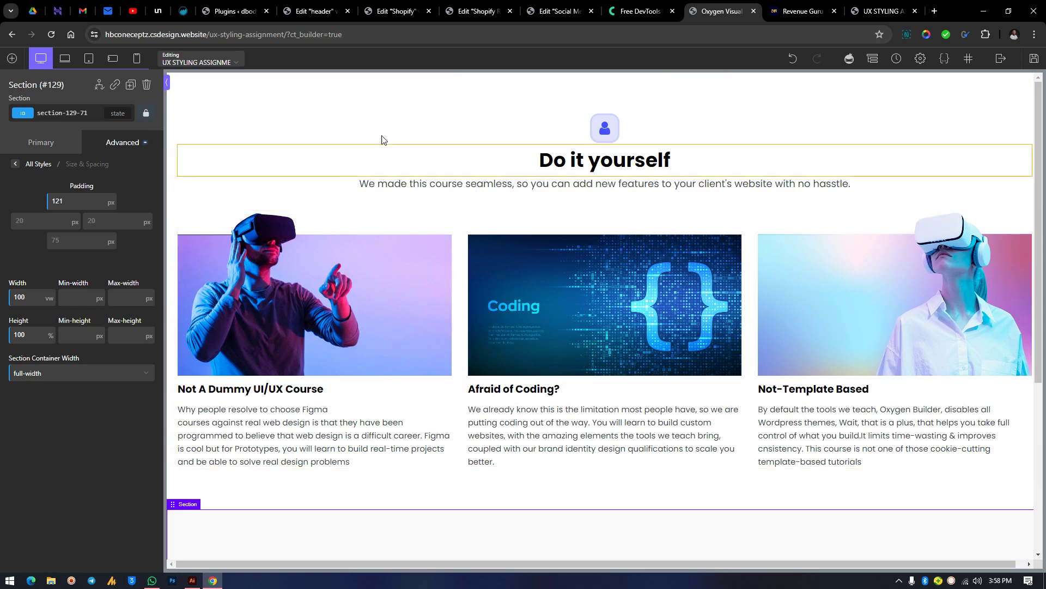
left_click(322, 131)
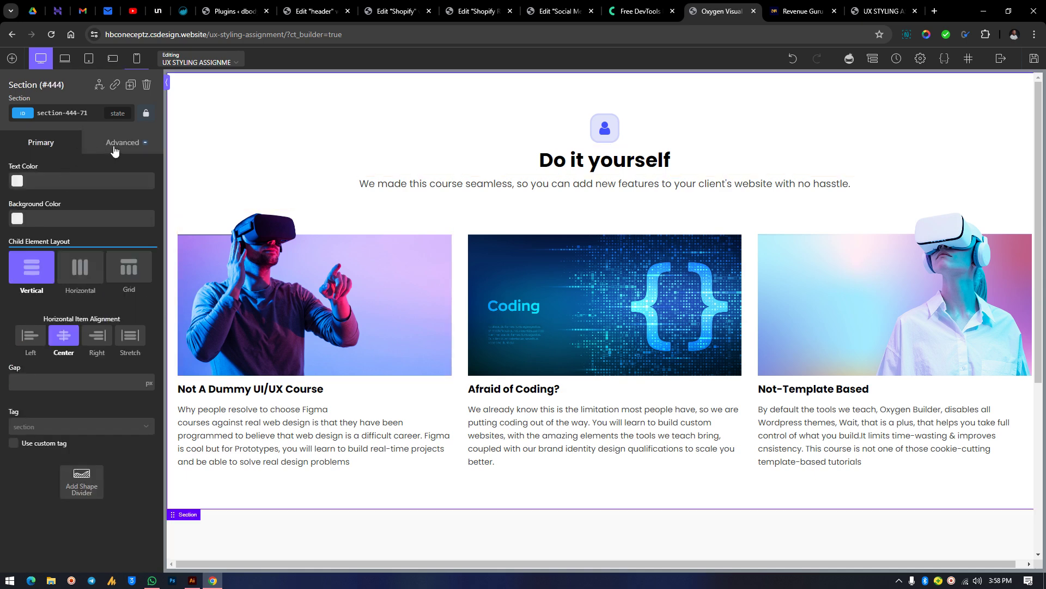
left_click(114, 146)
left_click(77, 211)
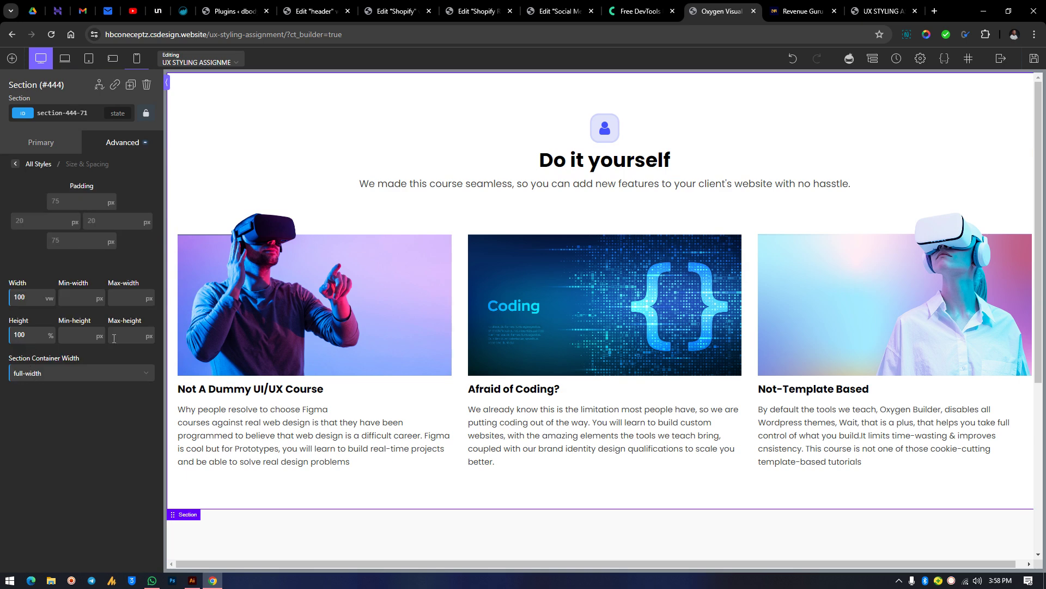
Inspect the card grid's div and the layout and width settings of the content div in the section below
left_click(463, 268)
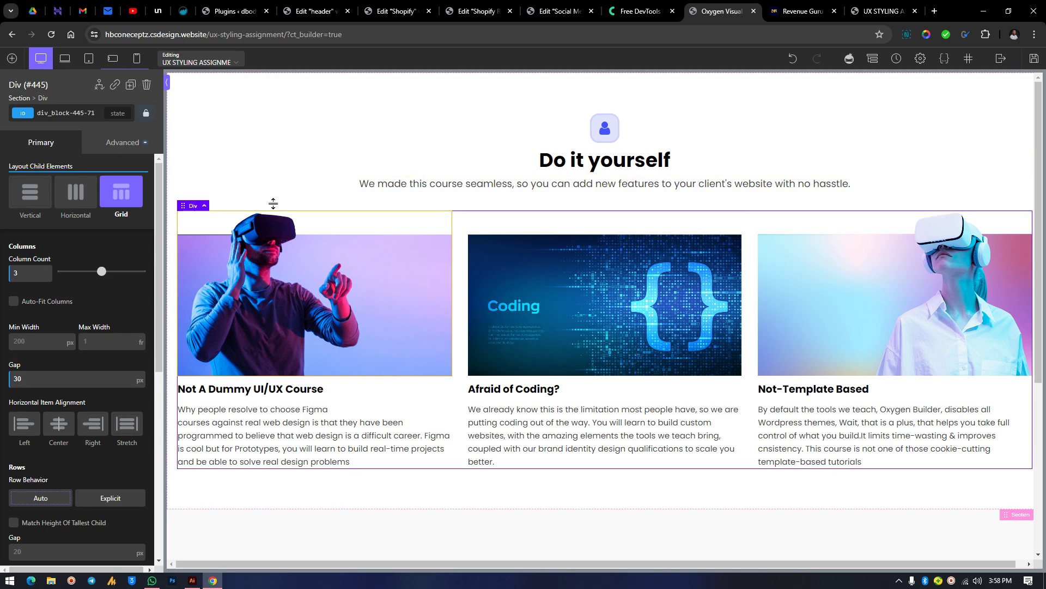
left_click(184, 99)
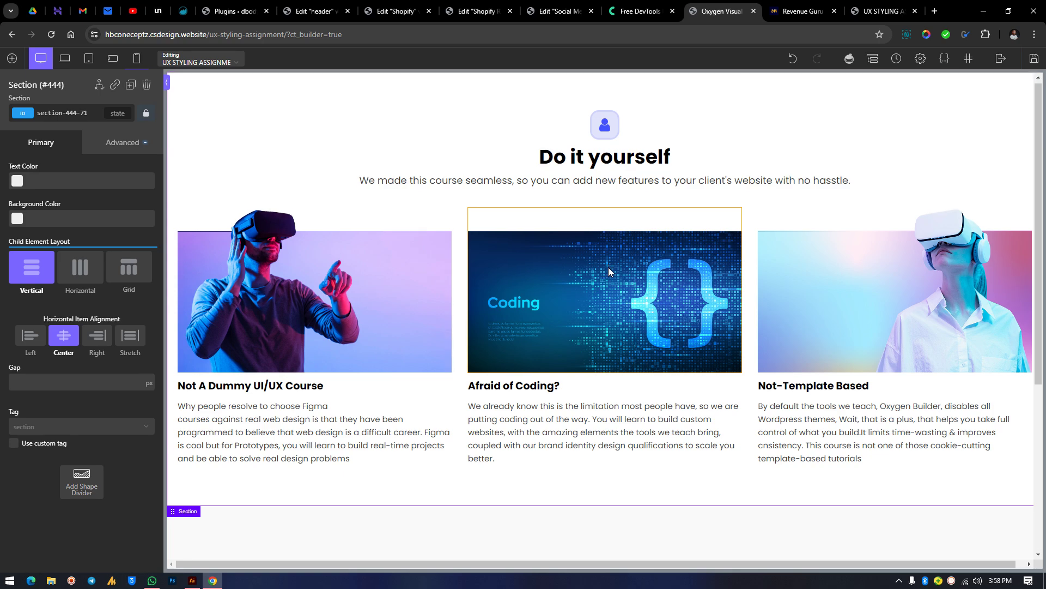
scroll(609, 267, "down", 5)
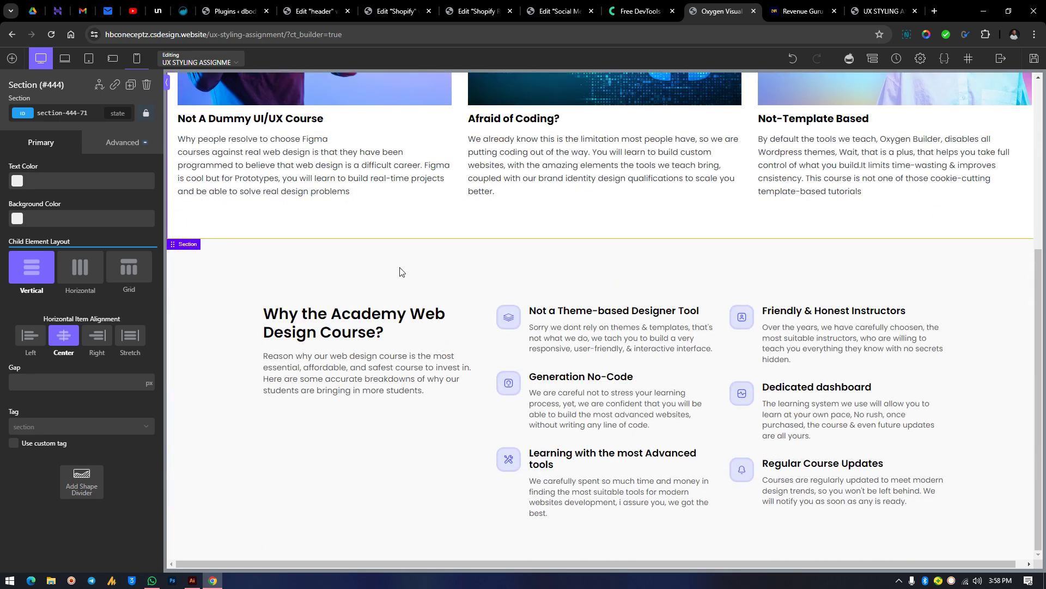
left_click(485, 410)
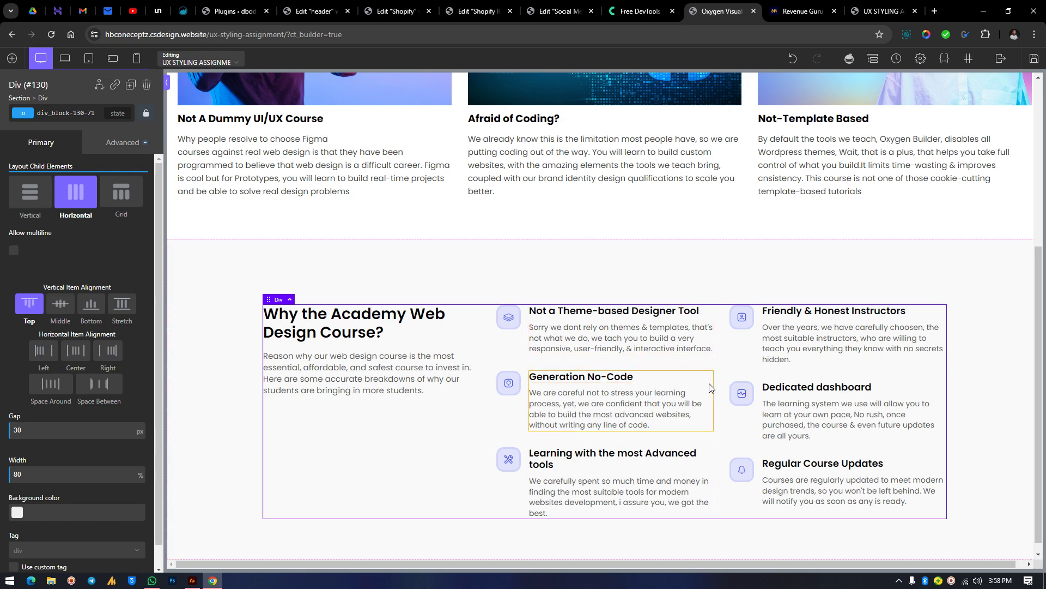
scroll(821, 303, "up", 5)
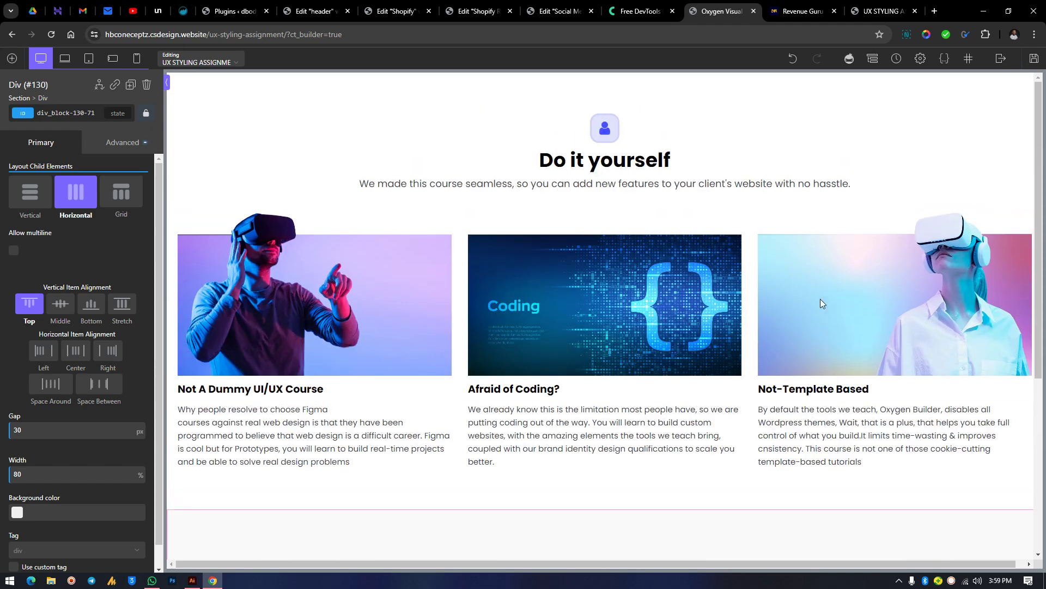
Set the width of the div holding the three-card grid to 80%
left_click(392, 129)
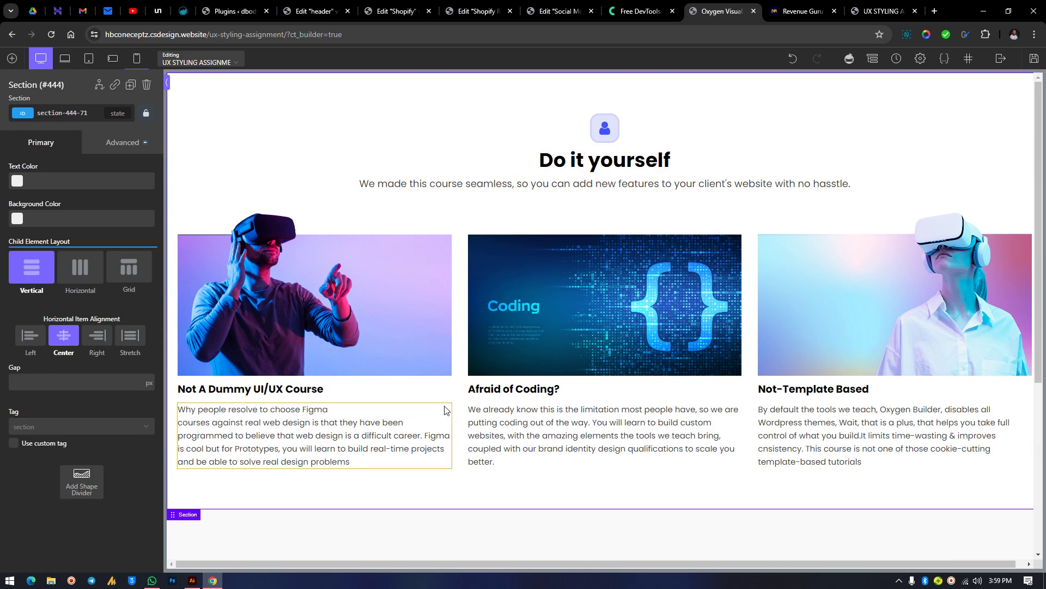
left_click(459, 270)
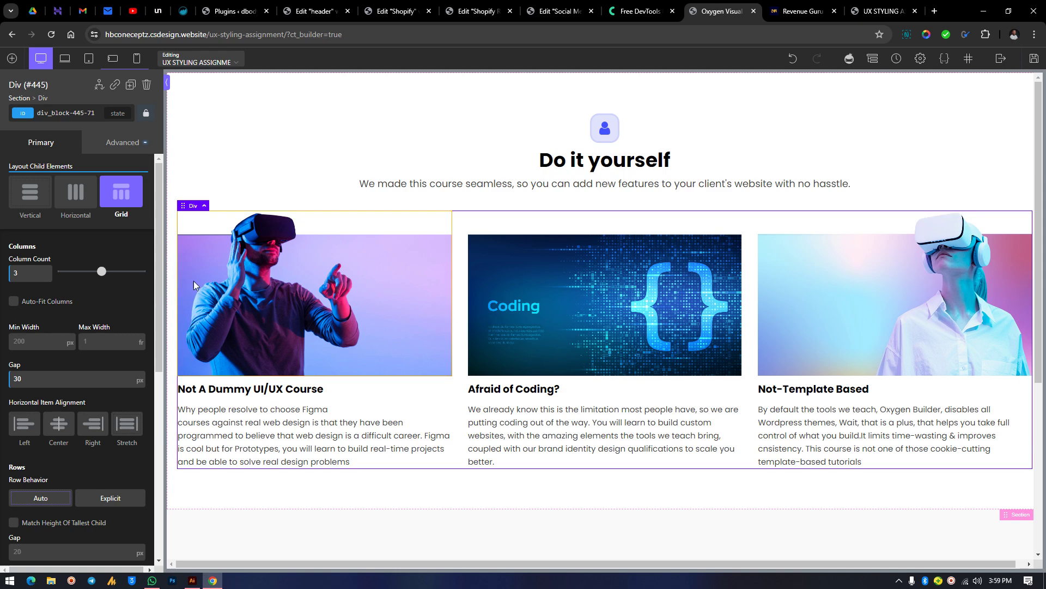
left_click(106, 144)
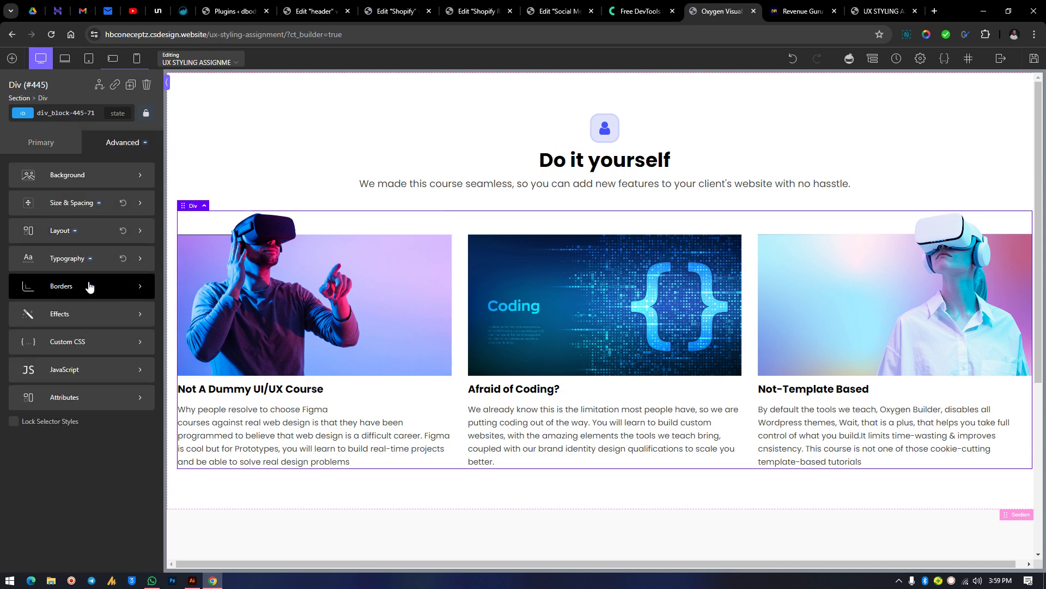
left_click(54, 203)
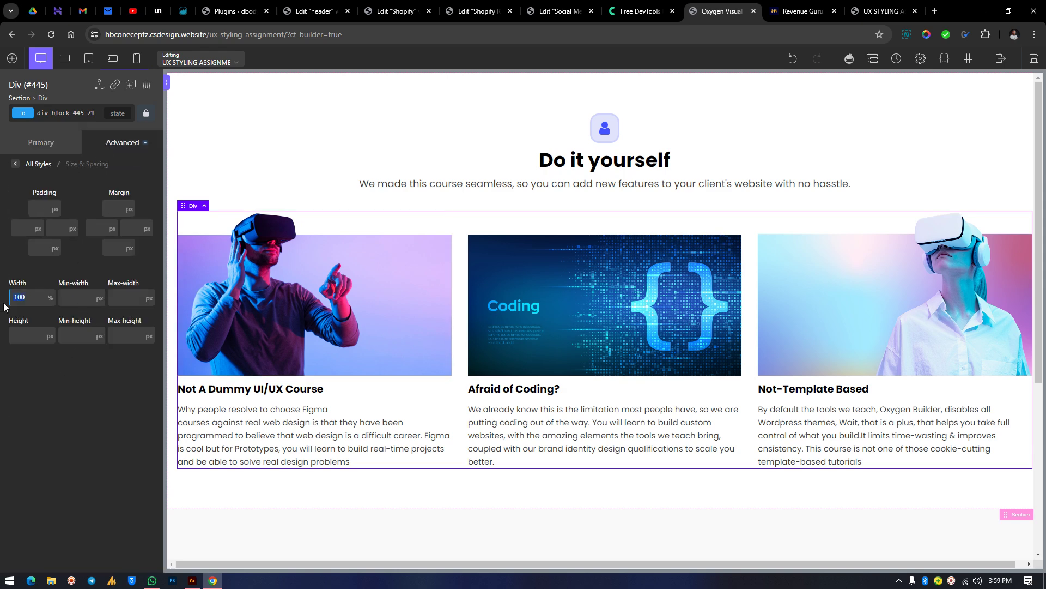
type("80")
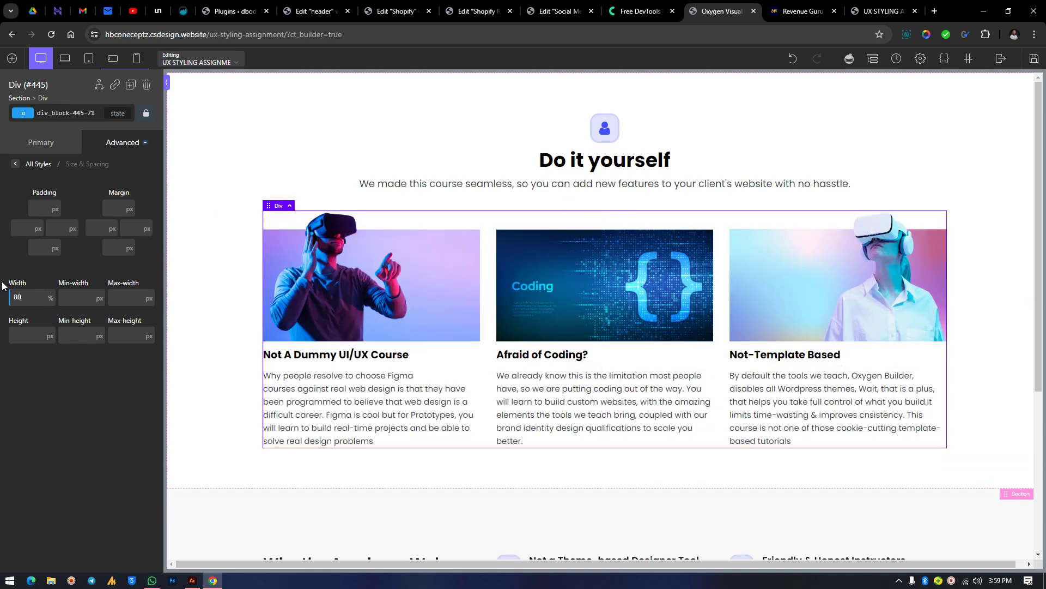
Set the intro text's width to 40%, check the alignment with the section below and save the page
left_click(511, 188)
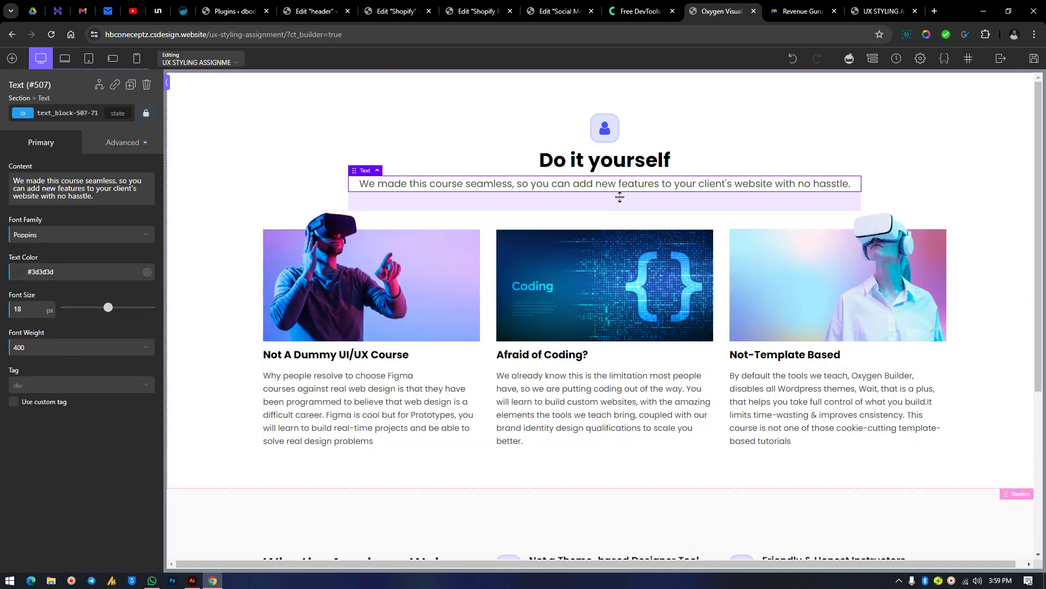
left_click(123, 144)
left_click(74, 207)
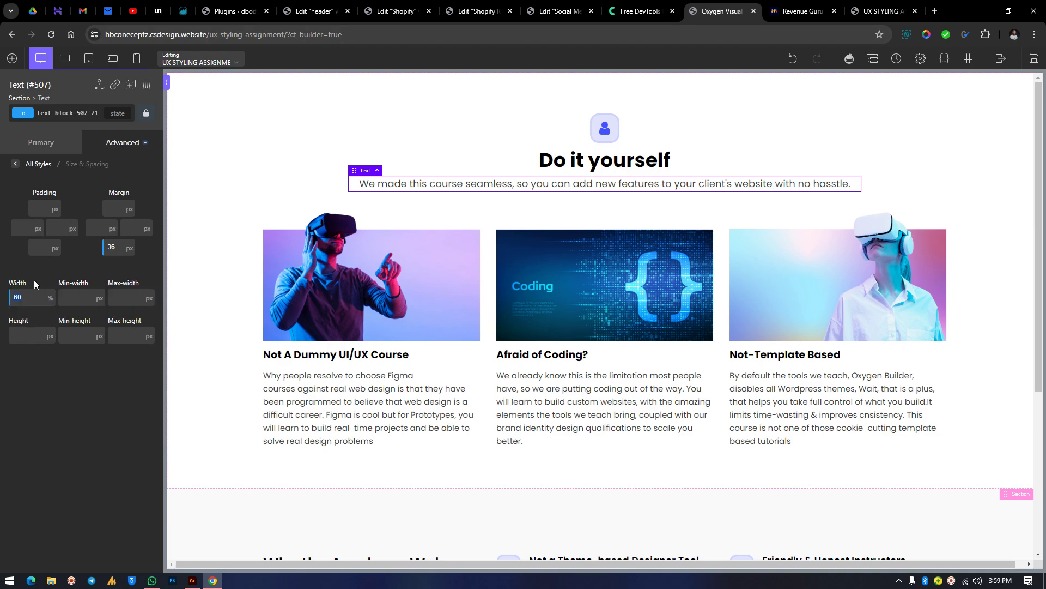
type("40")
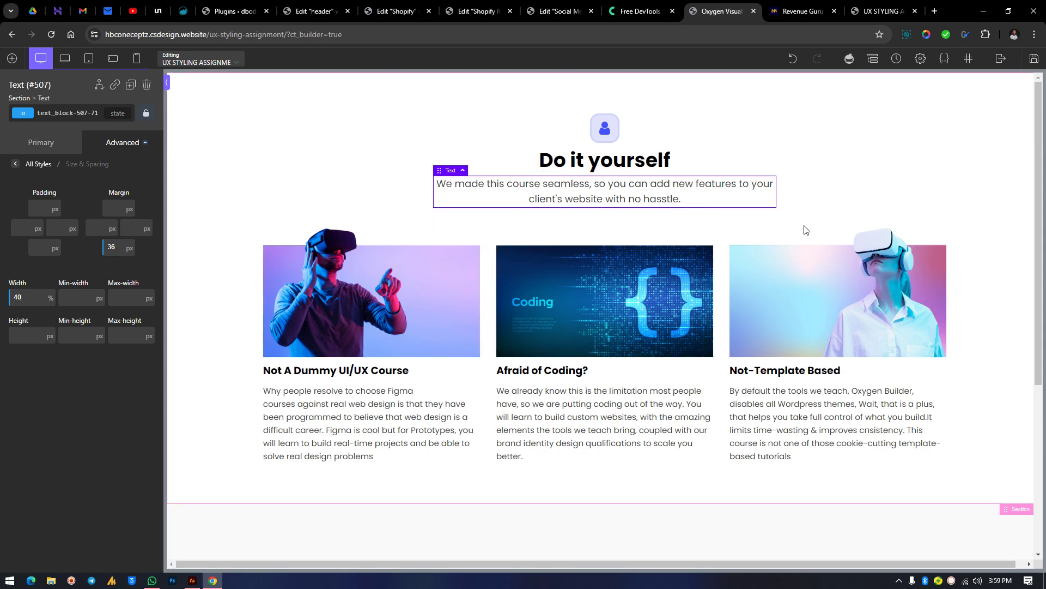
scroll(573, 248, "down", 5)
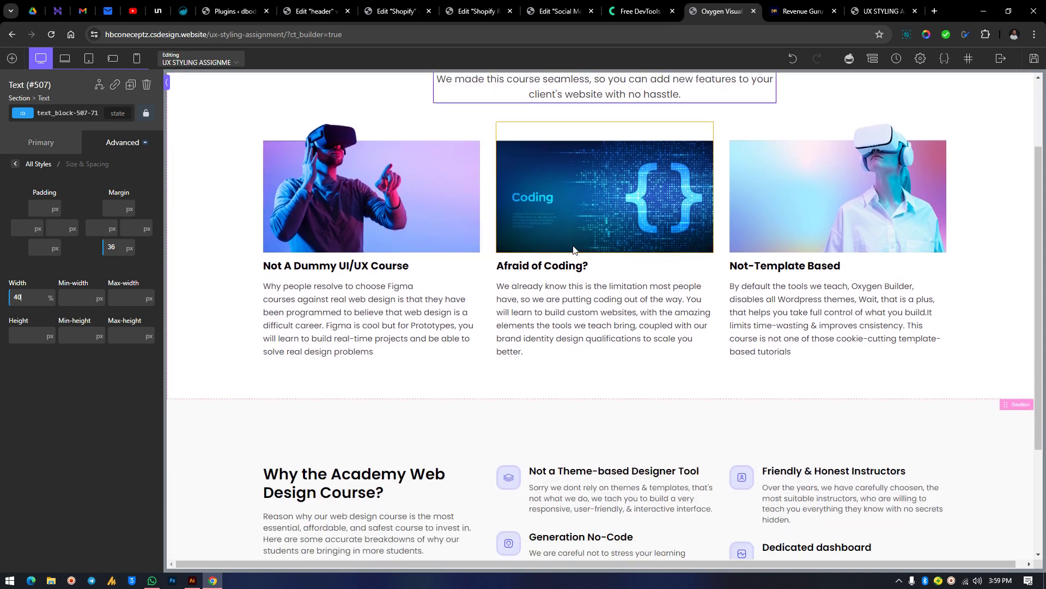
scroll(573, 250, "up", 1)
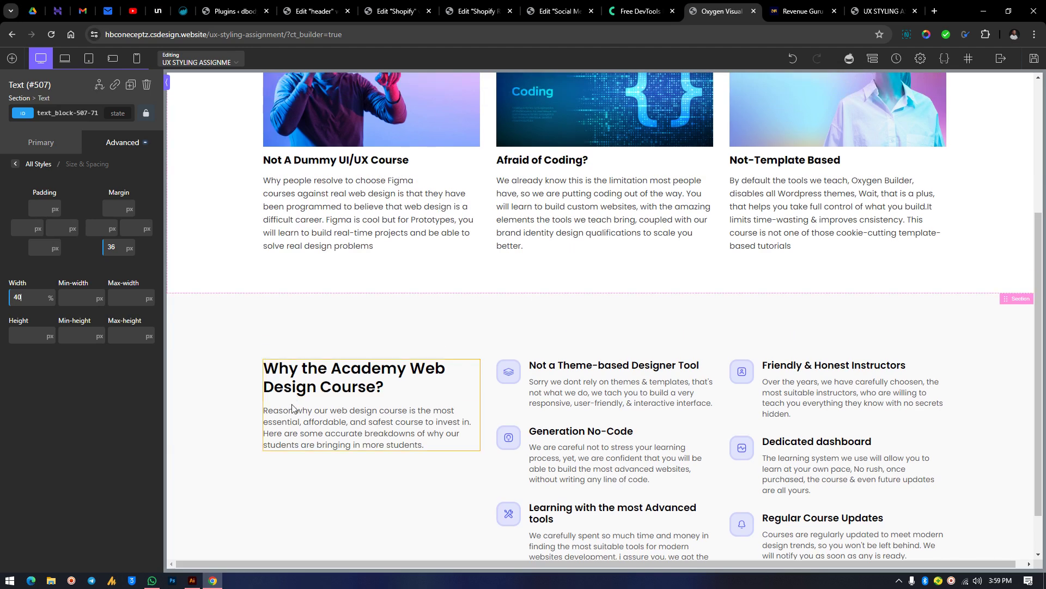
left_click(1033, 59)
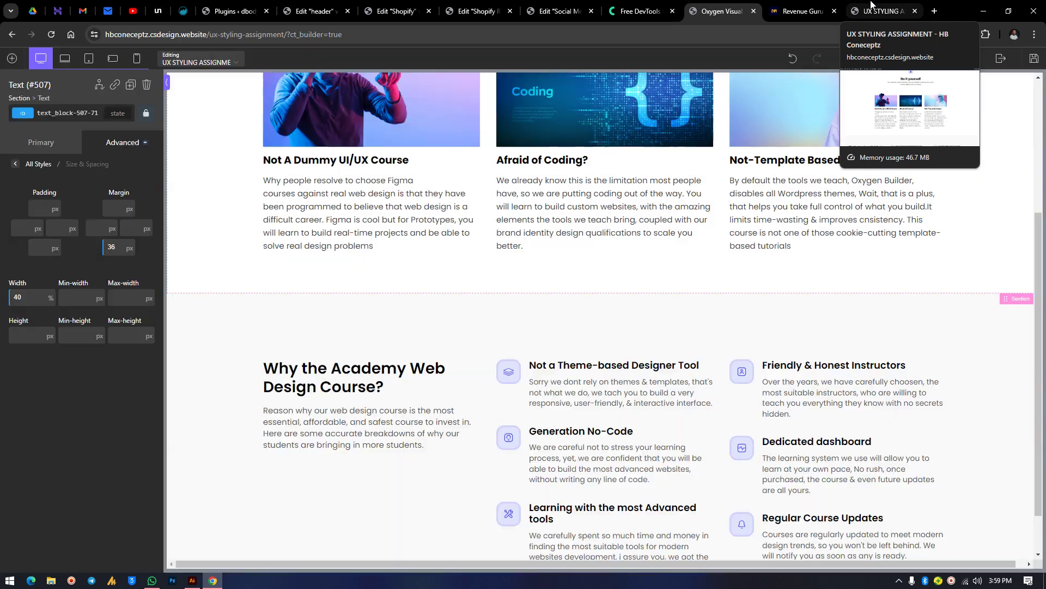
Reload the live page and compare the alignment of the "Do it yourself" section with the section below
left_click(870, 4)
scroll(507, 350, "down", 4)
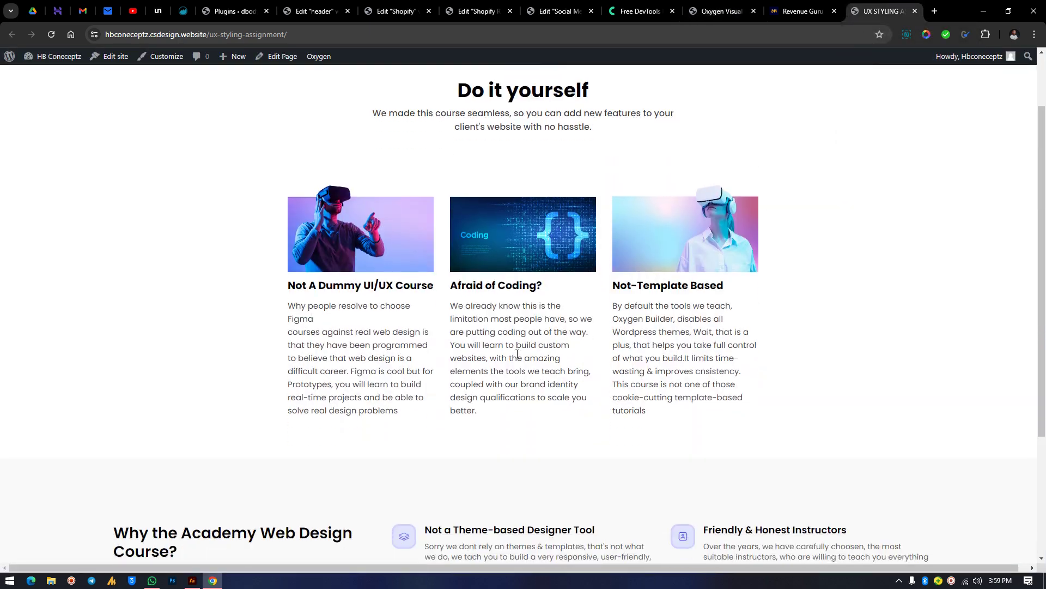
scroll(517, 355, "up", 5)
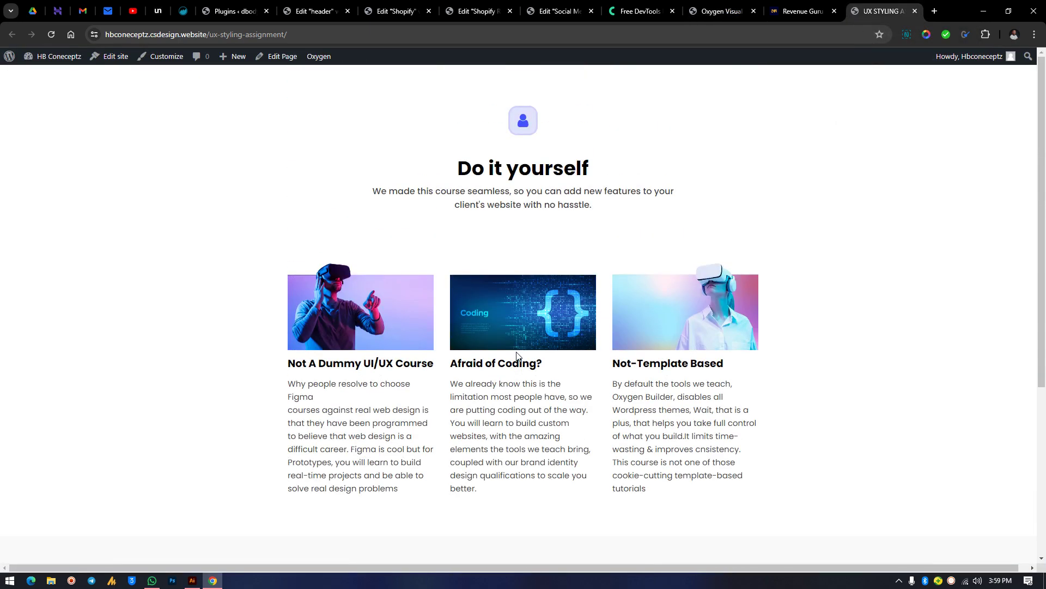
left_click(51, 36)
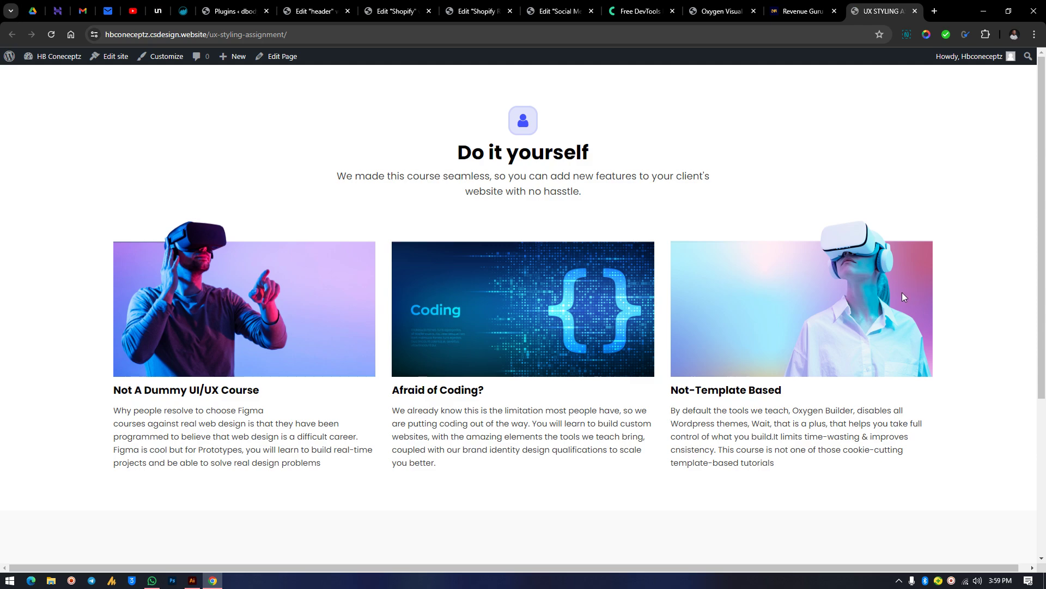
scroll(902, 292, "down", 4)
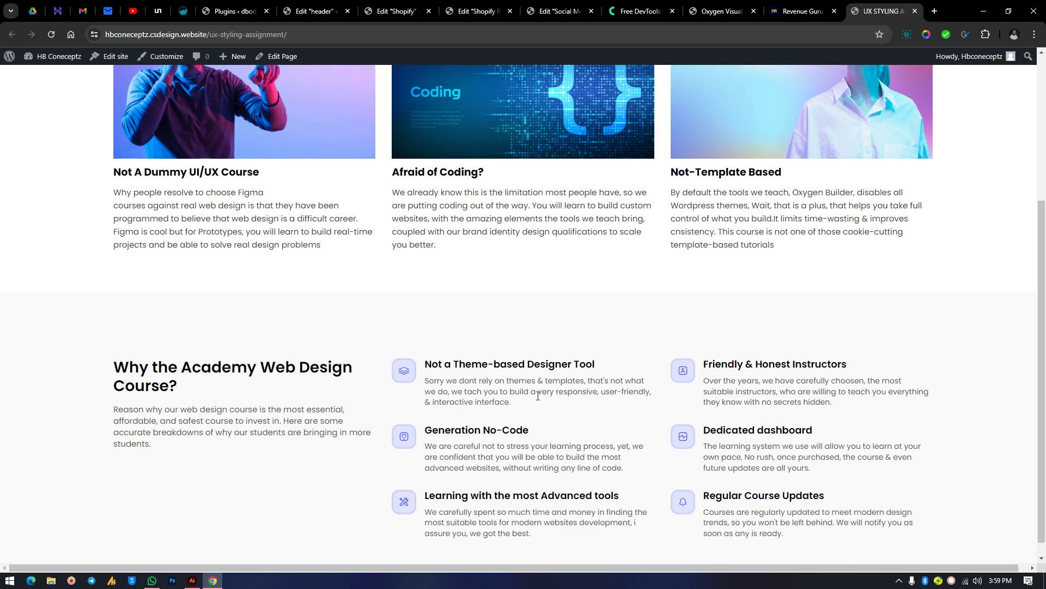
scroll(573, 360, "up", 4)
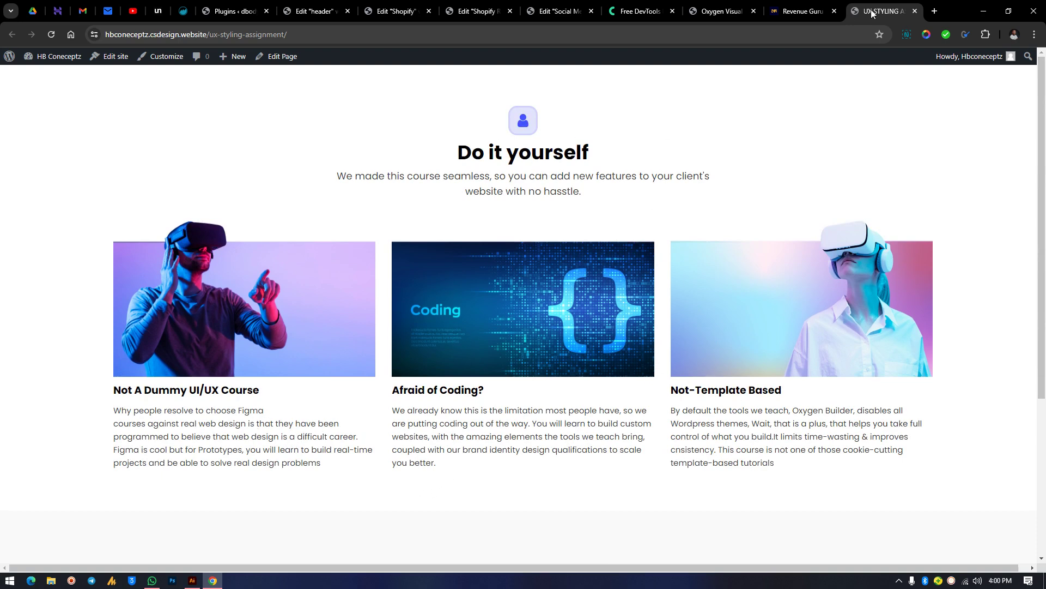
Return to the Oxygen builder and review both sections on the canvas
left_click(722, 11)
scroll(601, 295, "up", 4)
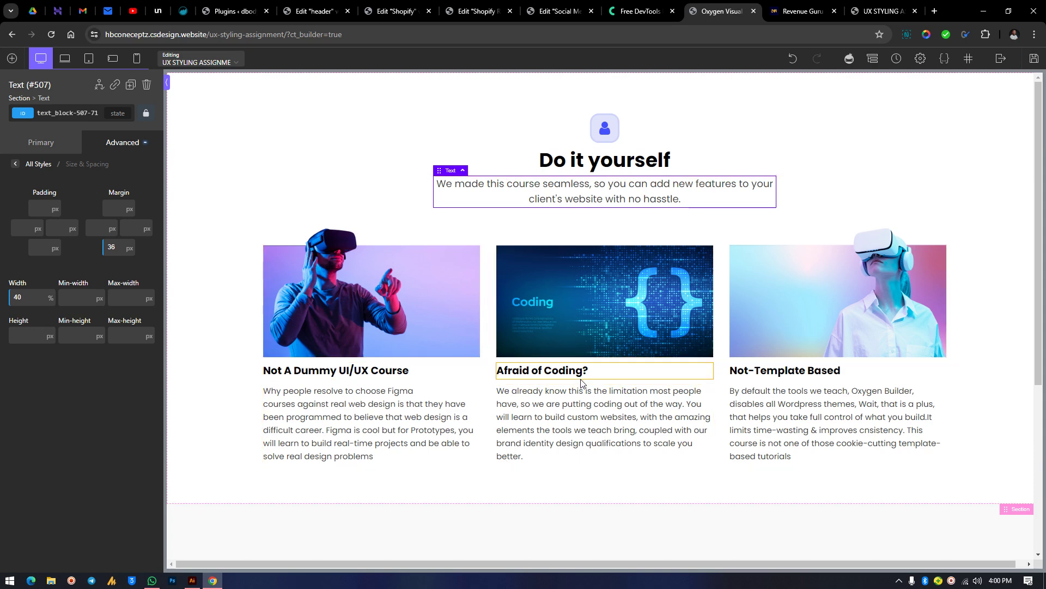
scroll(758, 410, "down", 6)
scroll(756, 409, "up", 6)
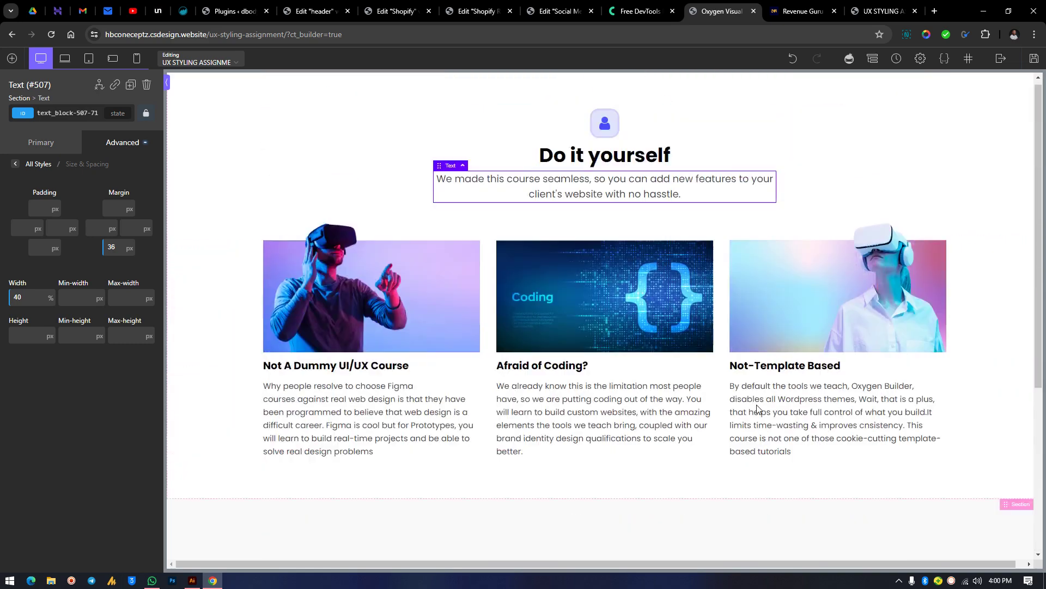